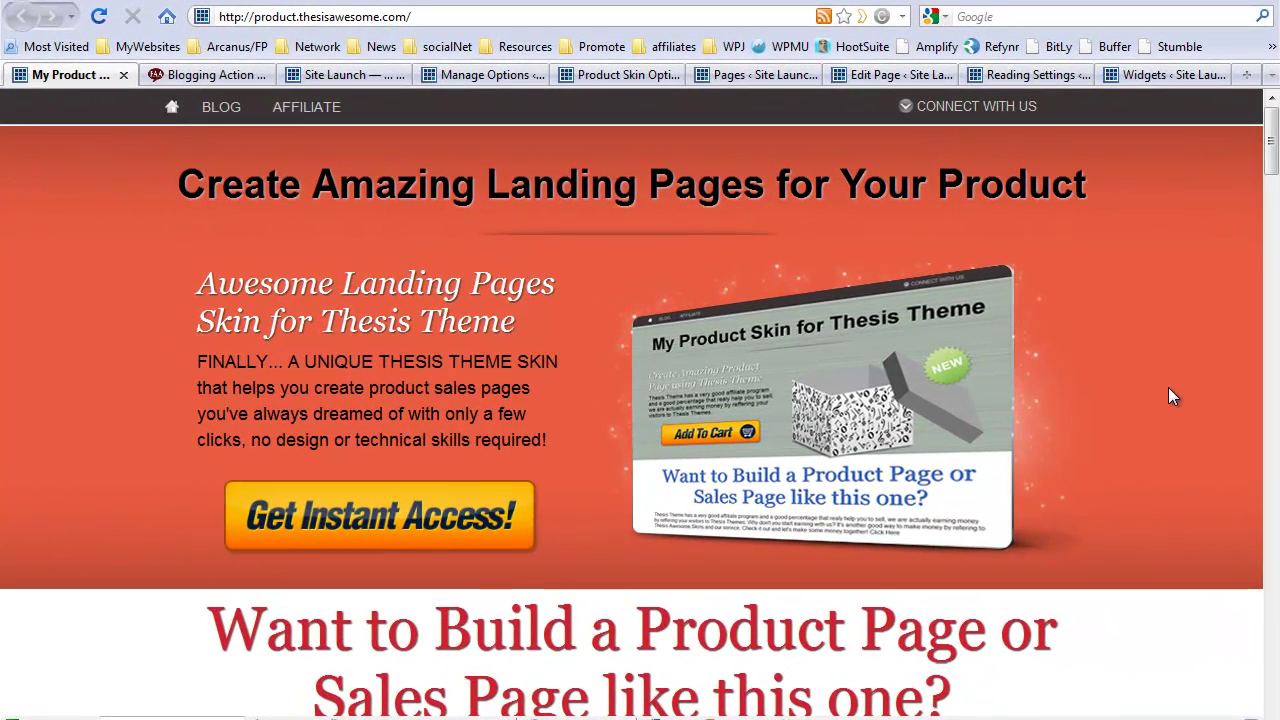
- Scroll down through the current sales page and back up to the top
{"action": "scroll", "coordinate": [1126, 389], "scroll_direction": "down", "scroll_amount": 5}
{"action": "scroll", "coordinate": [1174, 393], "scroll_direction": "down", "scroll_amount": 2}
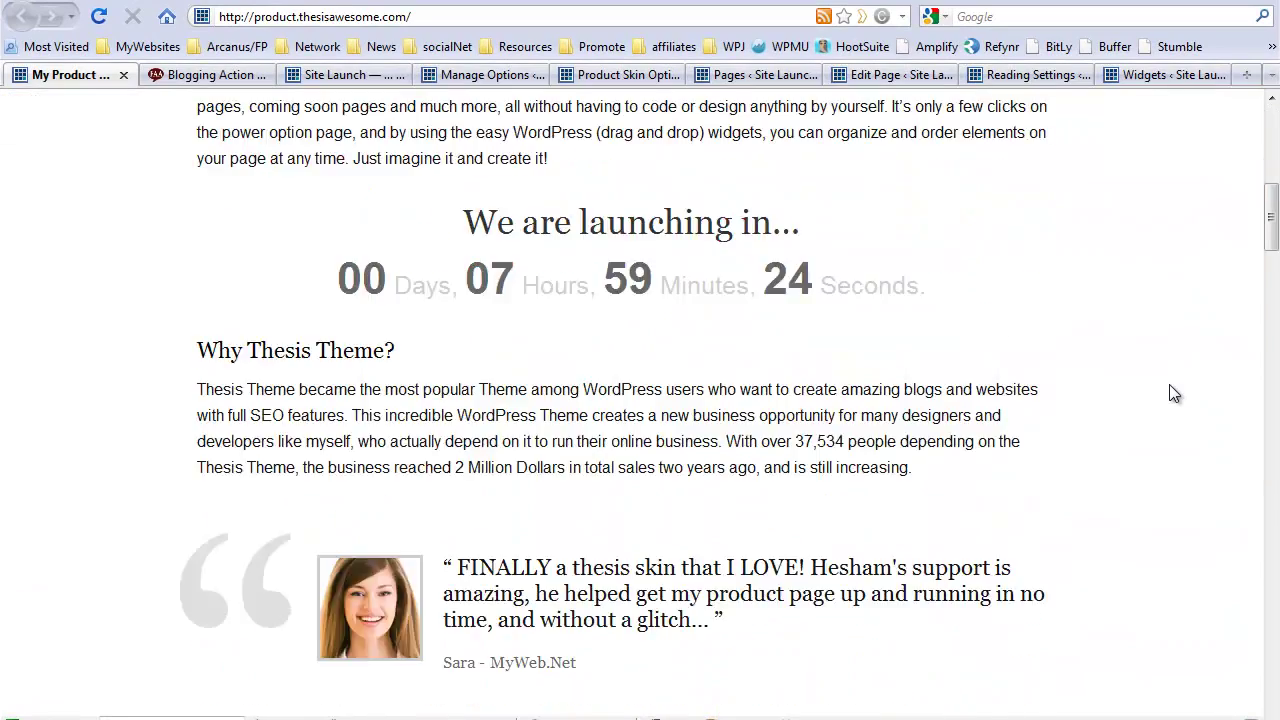
{"action": "scroll", "coordinate": [1174, 393], "scroll_direction": "down", "scroll_amount": 3}
{"action": "scroll", "coordinate": [1174, 393], "scroll_direction": "down", "scroll_amount": 2}
{"action": "scroll", "coordinate": [1174, 393], "scroll_direction": "down", "scroll_amount": 5}
{"action": "scroll", "coordinate": [1174, 393], "scroll_direction": "down", "scroll_amount": 5}
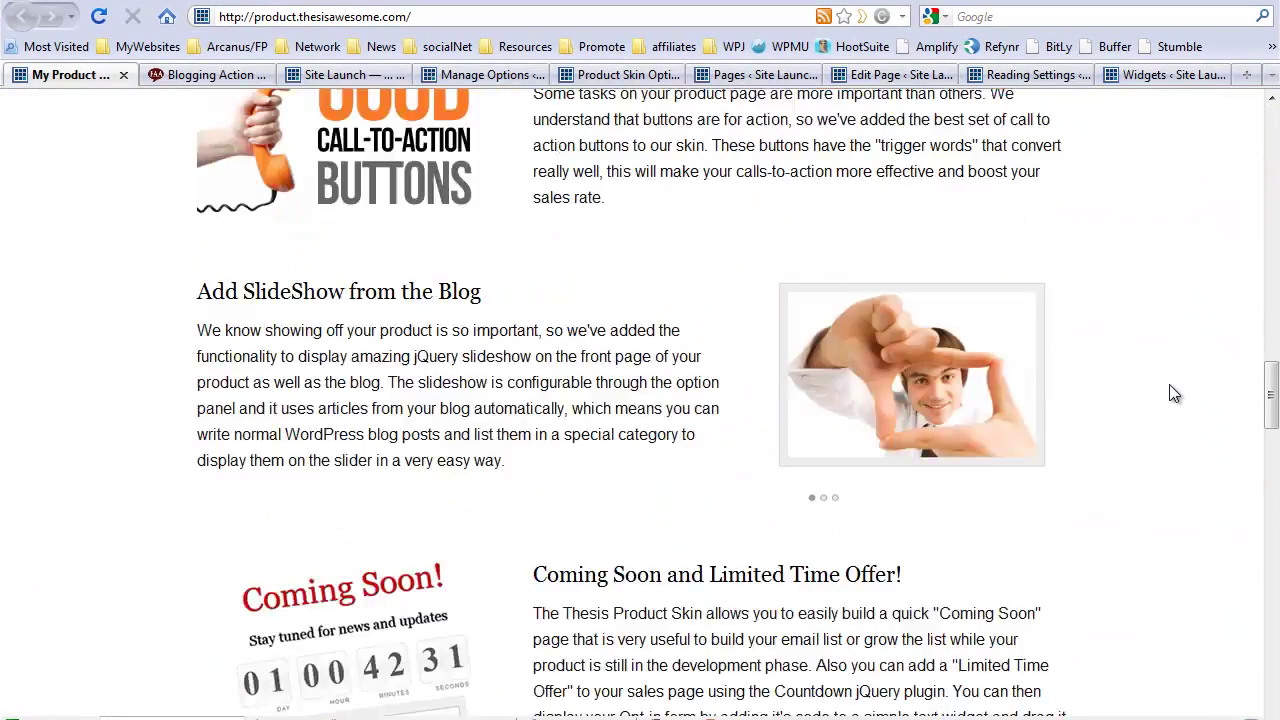
{"action": "scroll", "coordinate": [1174, 393], "scroll_direction": "down", "scroll_amount": 3}
{"action": "scroll", "coordinate": [1174, 393], "scroll_direction": "down", "scroll_amount": 2}
{"action": "scroll", "coordinate": [1174, 393], "scroll_direction": "down", "scroll_amount": 2}
{"action": "scroll", "coordinate": [1174, 393], "scroll_direction": "up", "scroll_amount": 2}
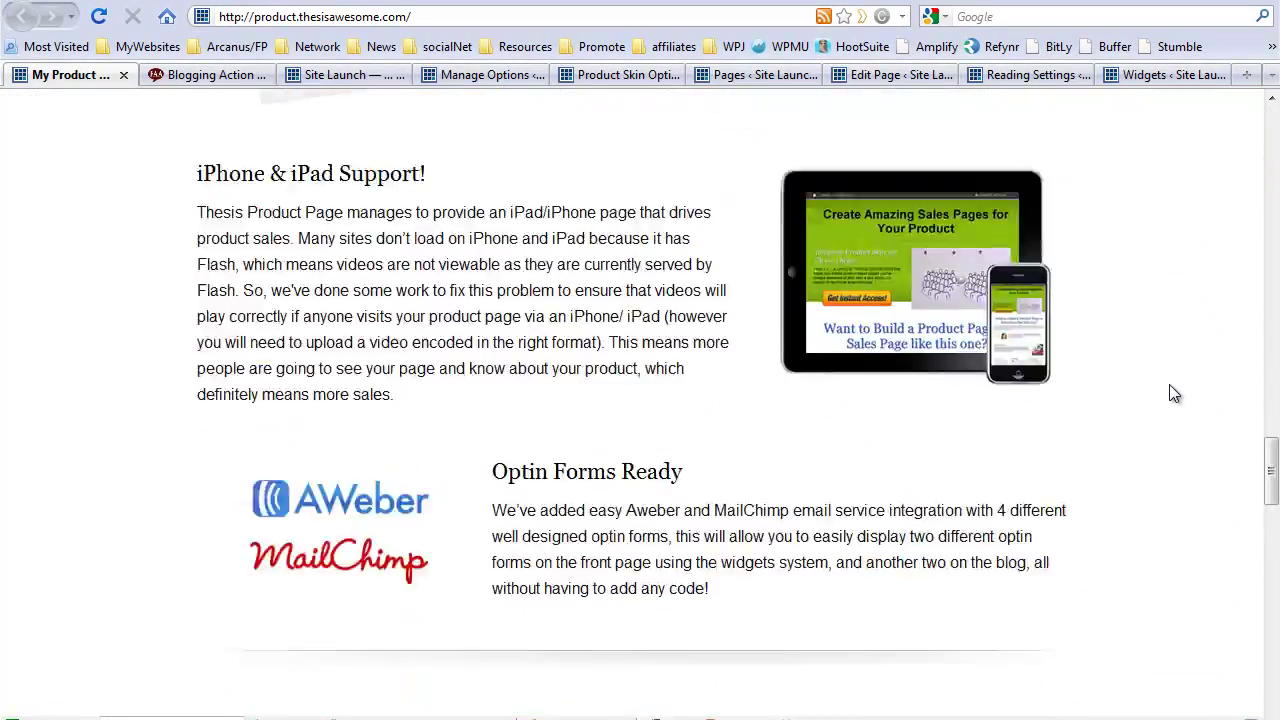
{"action": "scroll", "coordinate": [1174, 393], "scroll_direction": "up", "scroll_amount": 5}
{"action": "scroll", "coordinate": [1174, 393], "scroll_direction": "up", "scroll_amount": 5}
{"action": "scroll", "coordinate": [1174, 393], "scroll_direction": "up", "scroll_amount": 5}
{"action": "scroll", "coordinate": [1175, 390], "scroll_direction": "up", "scroll_amount": 5}
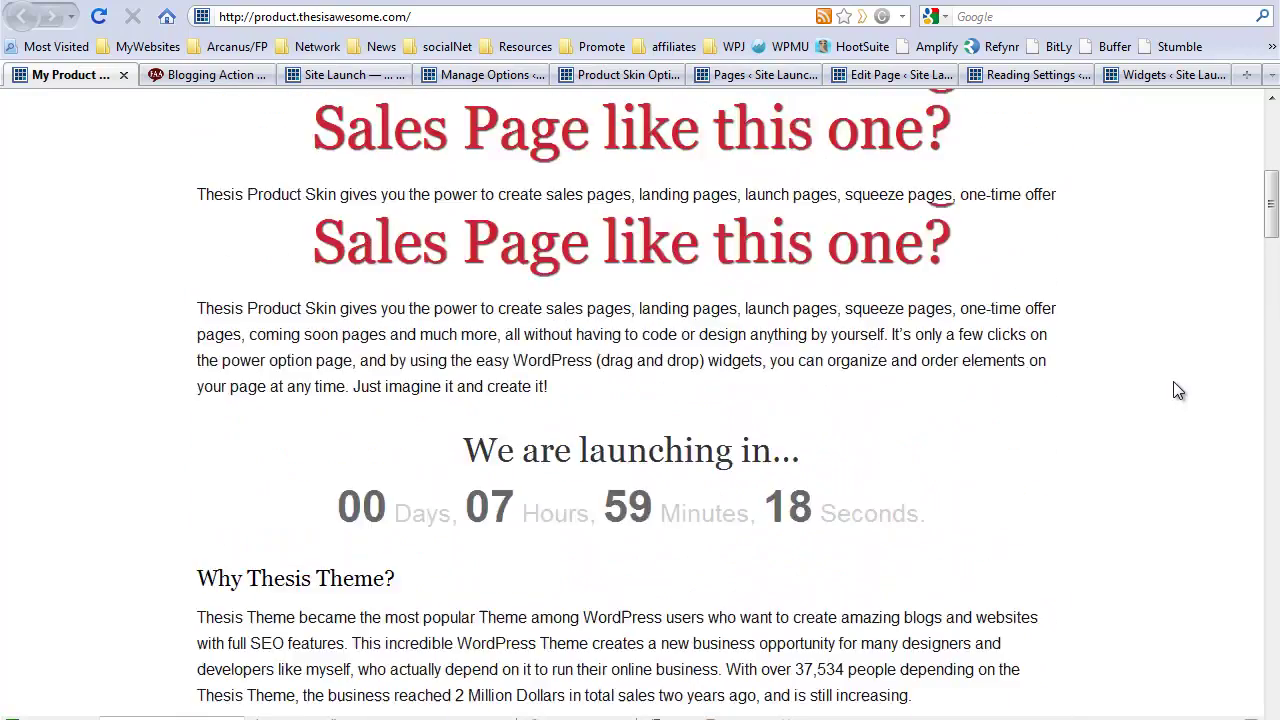
{"action": "scroll", "coordinate": [1175, 390], "scroll_direction": "up", "scroll_amount": 3}
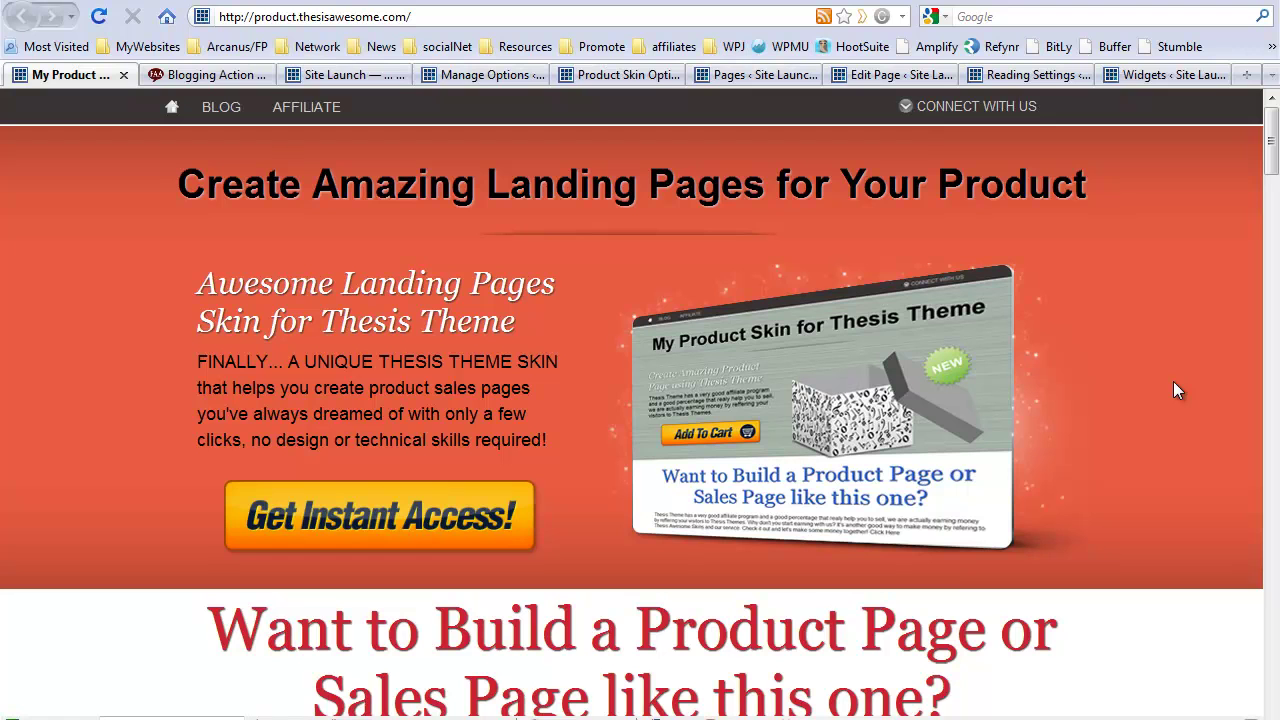
- Bring up the Blogging Action Plan sales page and browse it top to bottom and back
{"action": "left_click", "coordinate": [206, 74]}
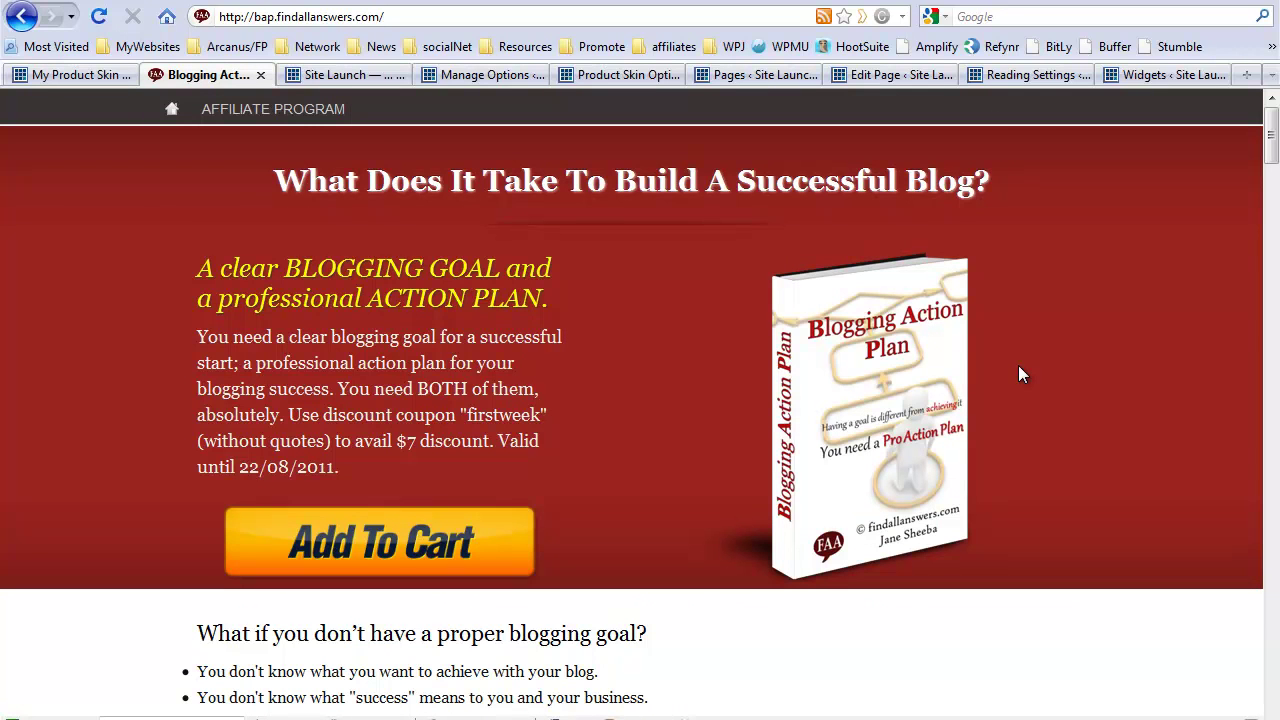
{"action": "scroll", "coordinate": [1100, 342], "scroll_direction": "down", "scroll_amount": 4}
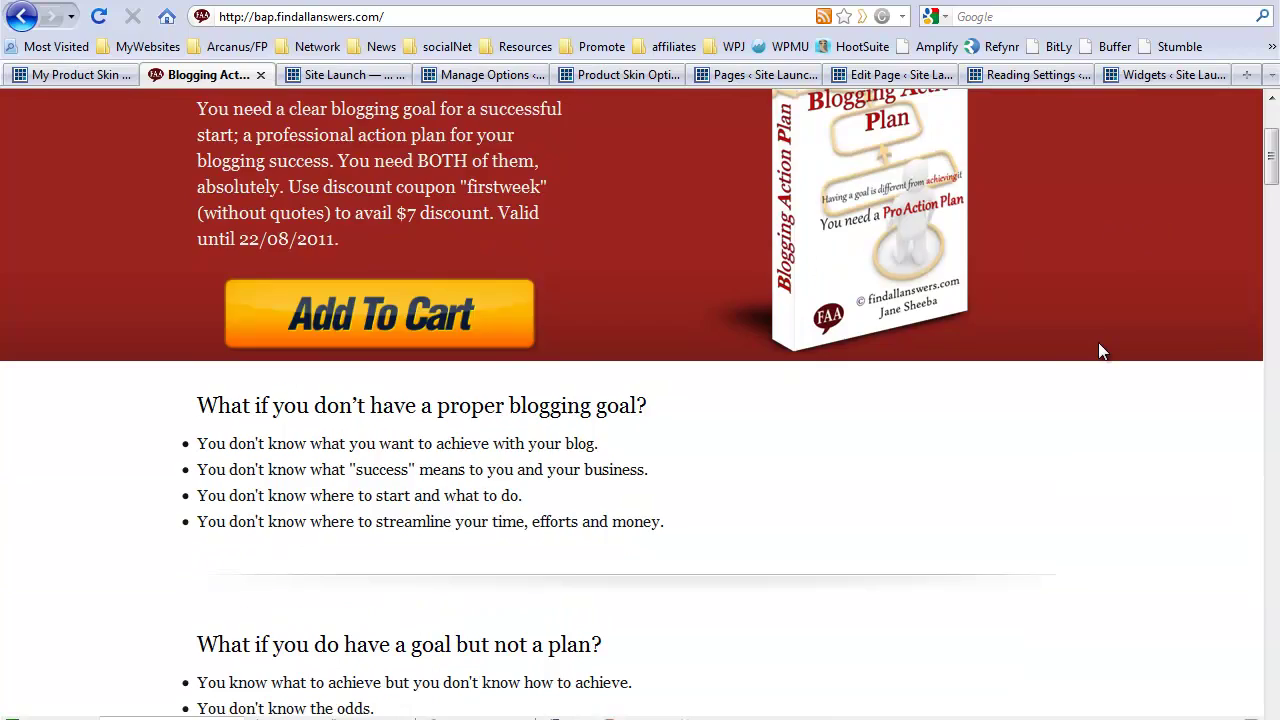
{"action": "scroll", "coordinate": [1098, 342], "scroll_direction": "down", "scroll_amount": 4}
{"action": "scroll", "coordinate": [1098, 343], "scroll_direction": "down", "scroll_amount": 3}
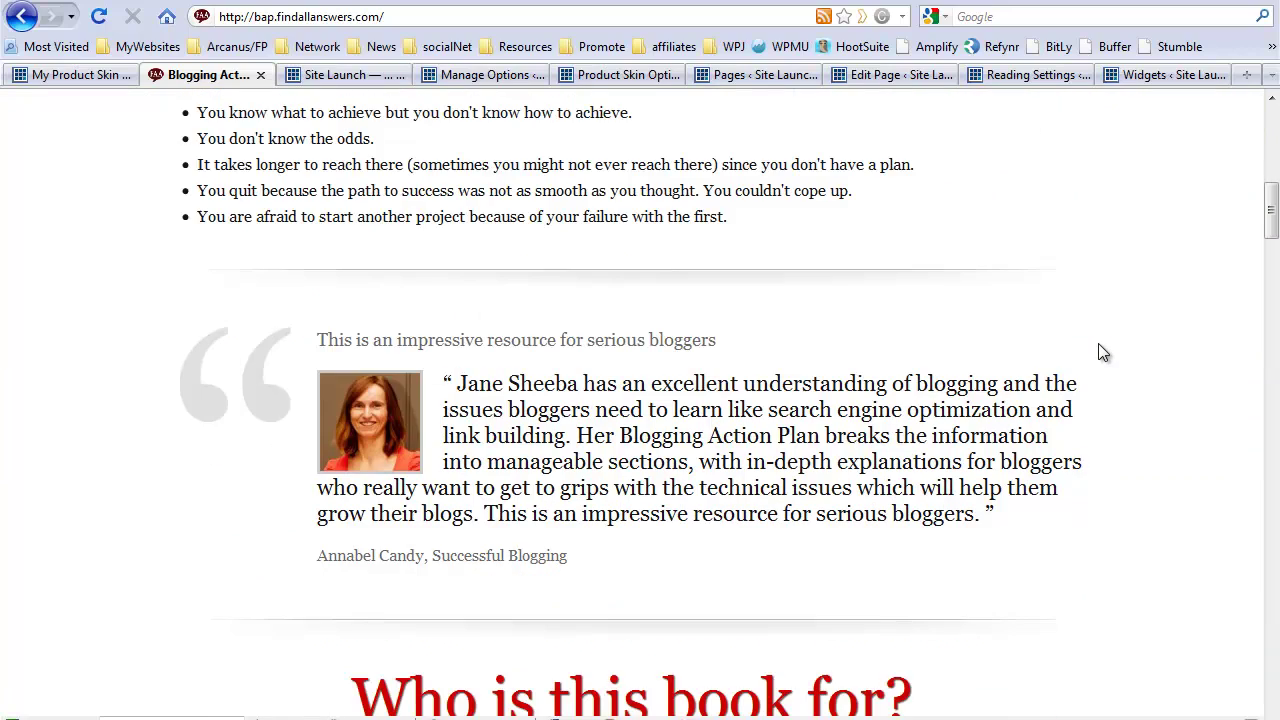
{"action": "scroll", "coordinate": [1071, 378], "scroll_direction": "down", "scroll_amount": 3}
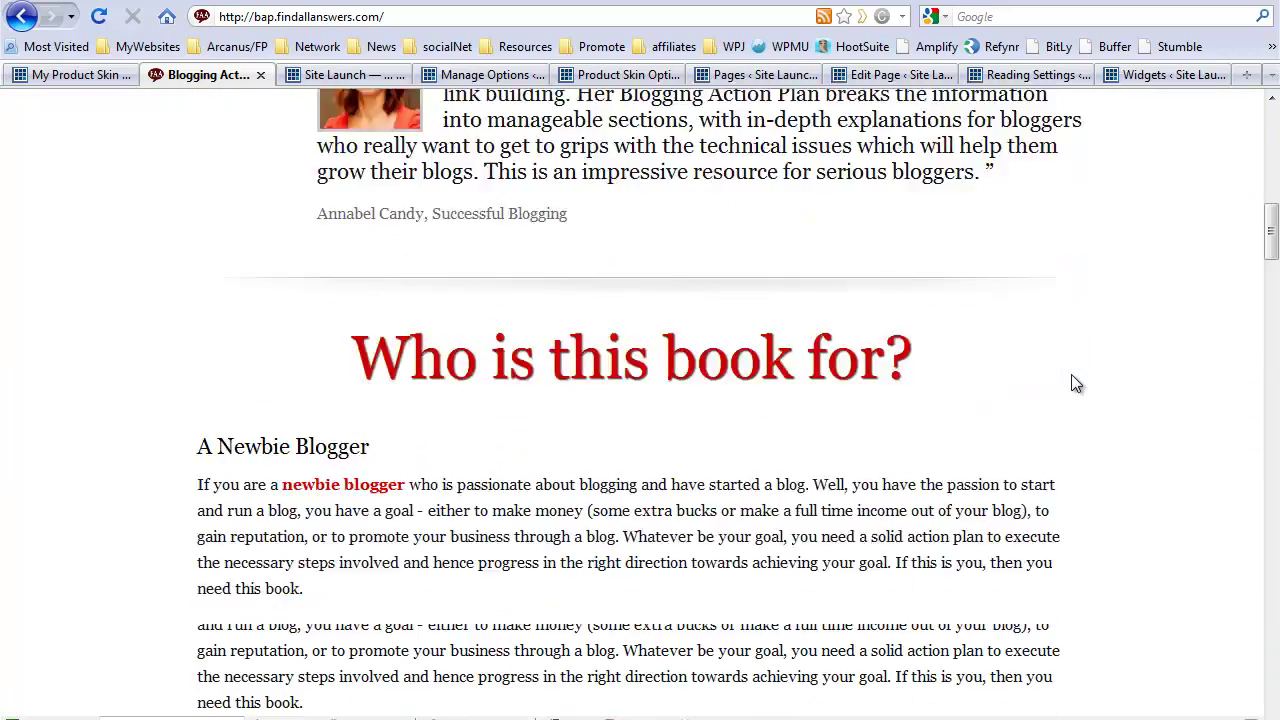
{"action": "scroll", "coordinate": [1071, 378], "scroll_direction": "down", "scroll_amount": 3}
{"action": "scroll", "coordinate": [1071, 378], "scroll_direction": "down", "scroll_amount": 4}
{"action": "scroll", "coordinate": [1073, 383], "scroll_direction": "down", "scroll_amount": 3}
{"action": "scroll", "coordinate": [1073, 383], "scroll_direction": "down", "scroll_amount": 2}
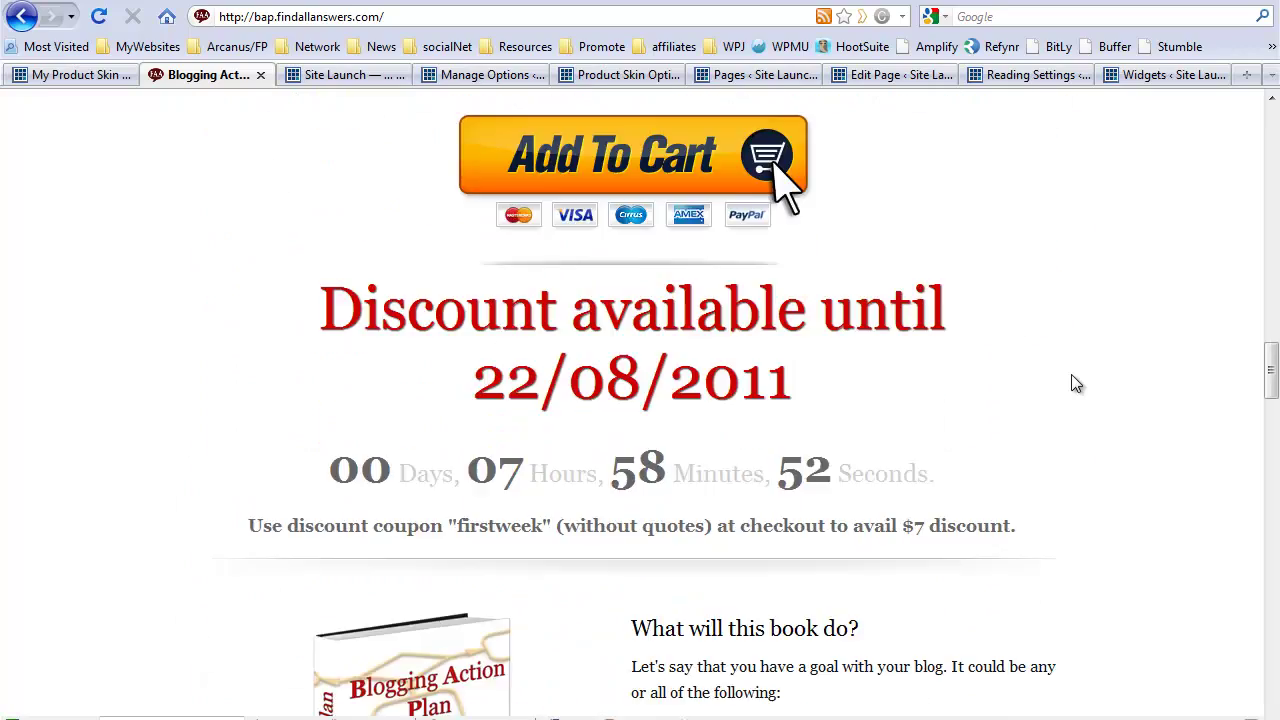
{"action": "scroll", "coordinate": [1073, 383], "scroll_direction": "down", "scroll_amount": 4}
{"action": "scroll", "coordinate": [1073, 383], "scroll_direction": "down", "scroll_amount": 3}
{"action": "scroll", "coordinate": [1075, 383], "scroll_direction": "down", "scroll_amount": 3}
{"action": "scroll", "coordinate": [1075, 383], "scroll_direction": "down", "scroll_amount": 4}
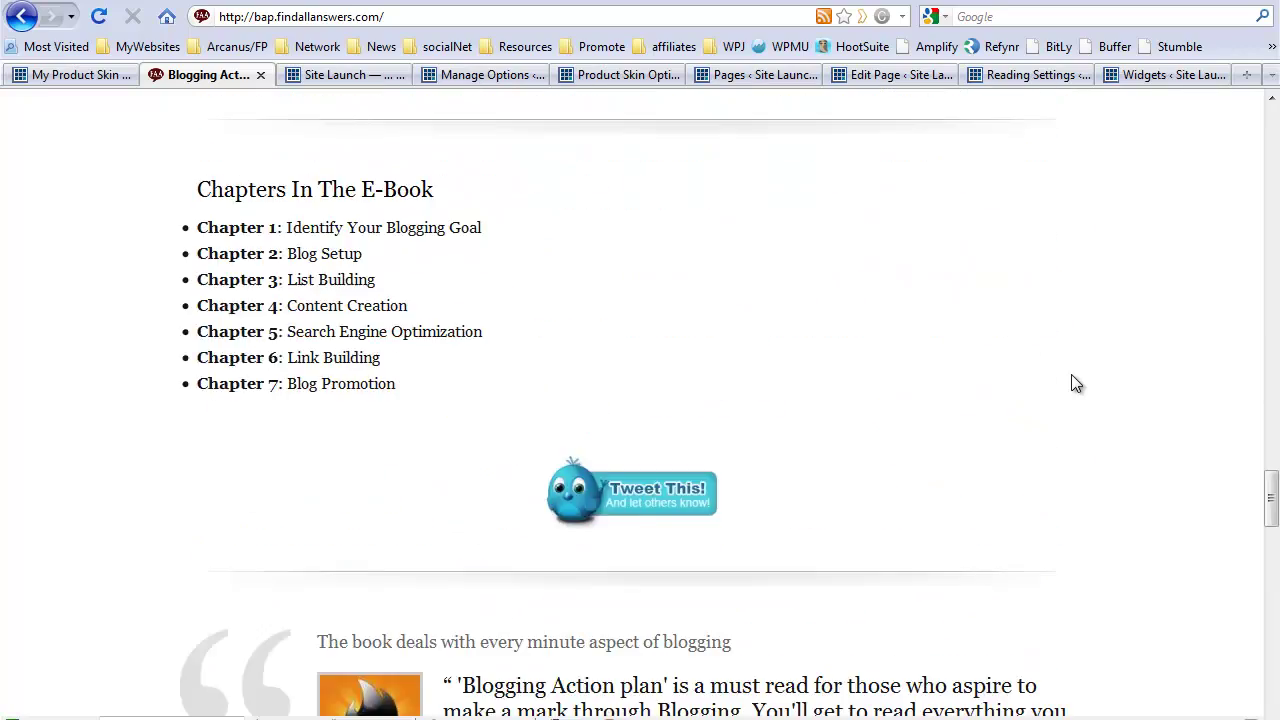
{"action": "scroll", "coordinate": [1075, 383], "scroll_direction": "down", "scroll_amount": 3}
{"action": "scroll", "coordinate": [1075, 383], "scroll_direction": "down", "scroll_amount": 2}
{"action": "scroll", "coordinate": [1071, 384], "scroll_direction": "down", "scroll_amount": 3}
{"action": "scroll", "coordinate": [1071, 384], "scroll_direction": "down", "scroll_amount": 3}
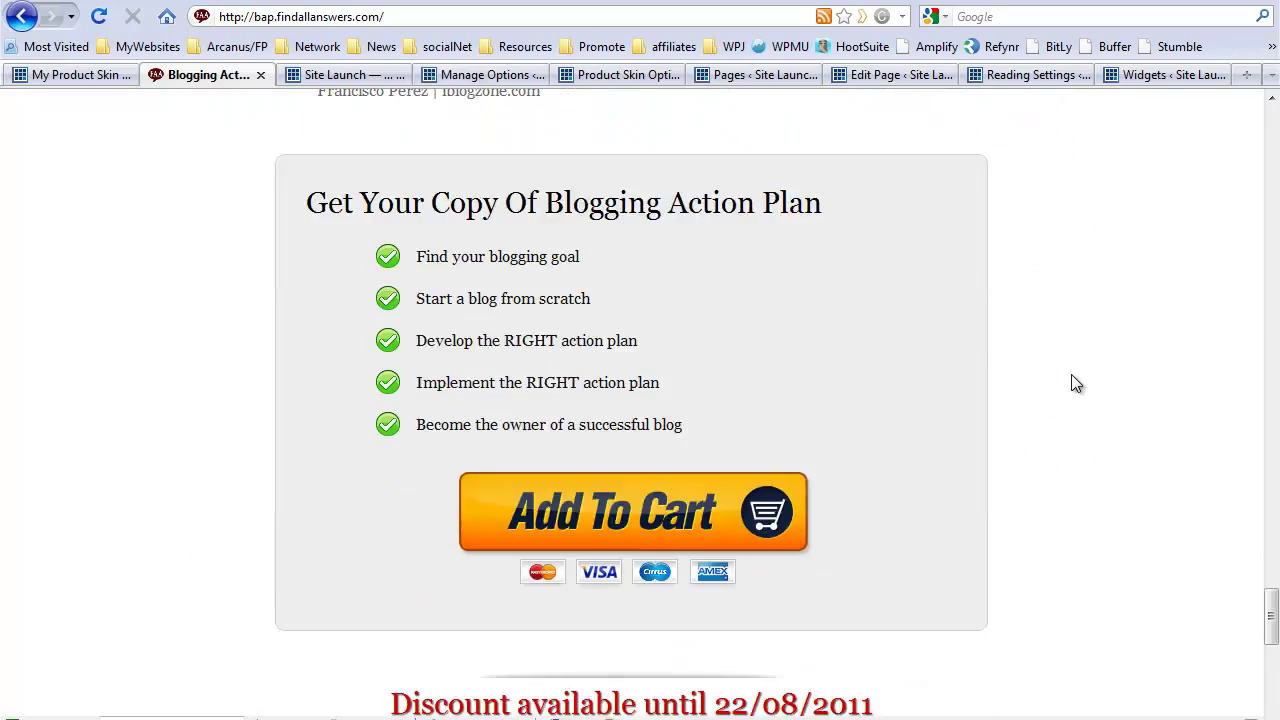
{"action": "scroll", "coordinate": [1071, 384], "scroll_direction": "down", "scroll_amount": 2}
{"action": "scroll", "coordinate": [1072, 380], "scroll_direction": "up", "scroll_amount": 2}
{"action": "scroll", "coordinate": [1078, 370], "scroll_direction": "up", "scroll_amount": 4}
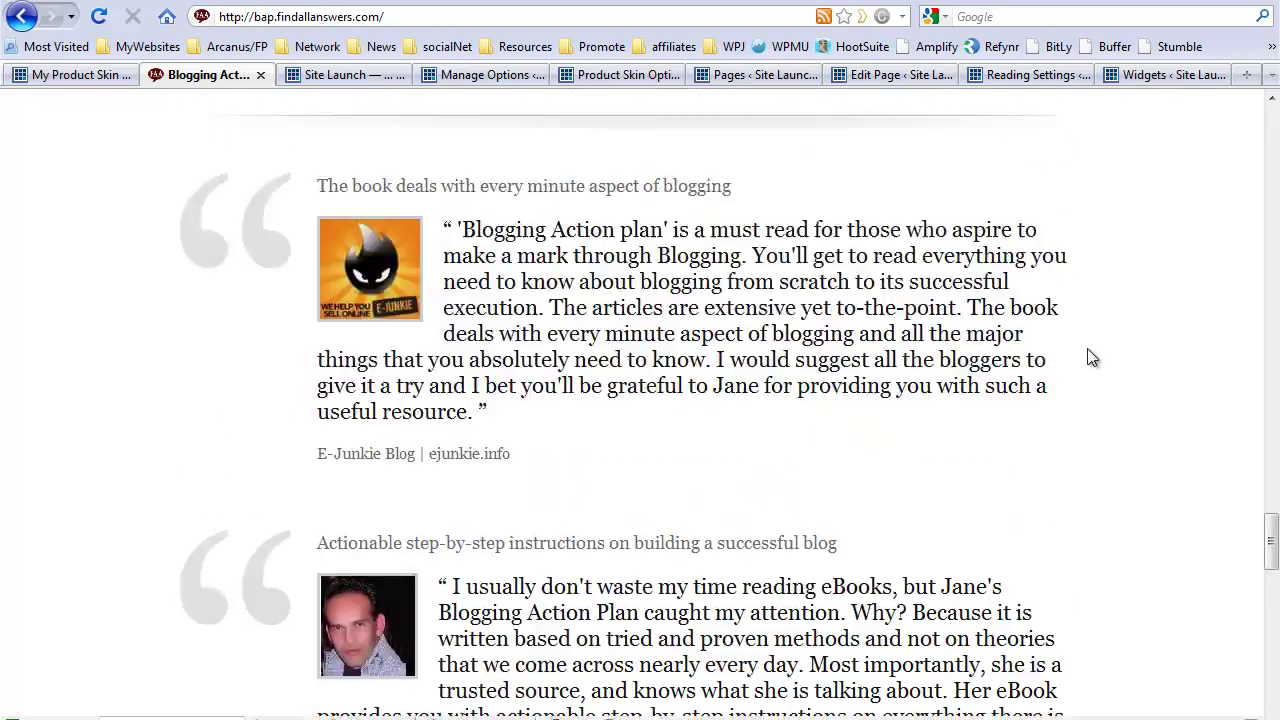
{"action": "scroll", "coordinate": [1088, 355], "scroll_direction": "up", "scroll_amount": 3}
{"action": "scroll", "coordinate": [1095, 349], "scroll_direction": "up", "scroll_amount": 4}
{"action": "scroll", "coordinate": [1100, 349], "scroll_direction": "up", "scroll_amount": 4}
{"action": "scroll", "coordinate": [1108, 343], "scroll_direction": "up", "scroll_amount": 4}
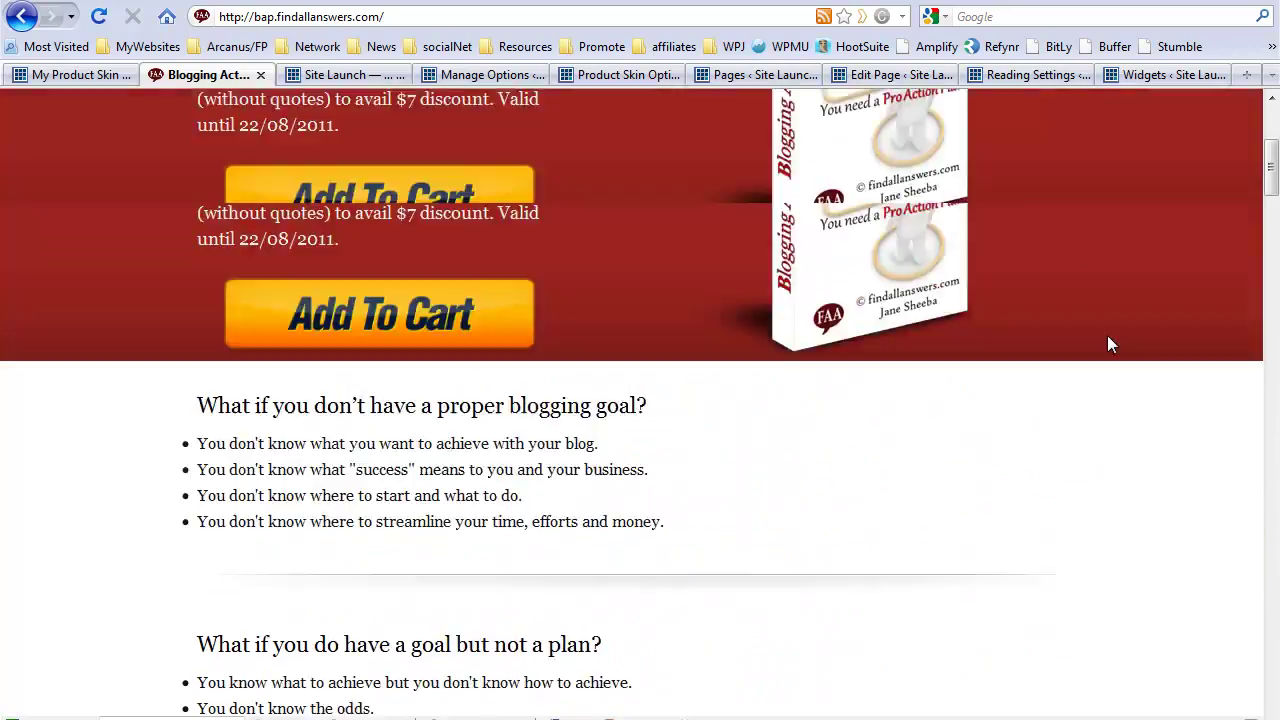
{"action": "scroll", "coordinate": [1110, 342], "scroll_direction": "up", "scroll_amount": 3}
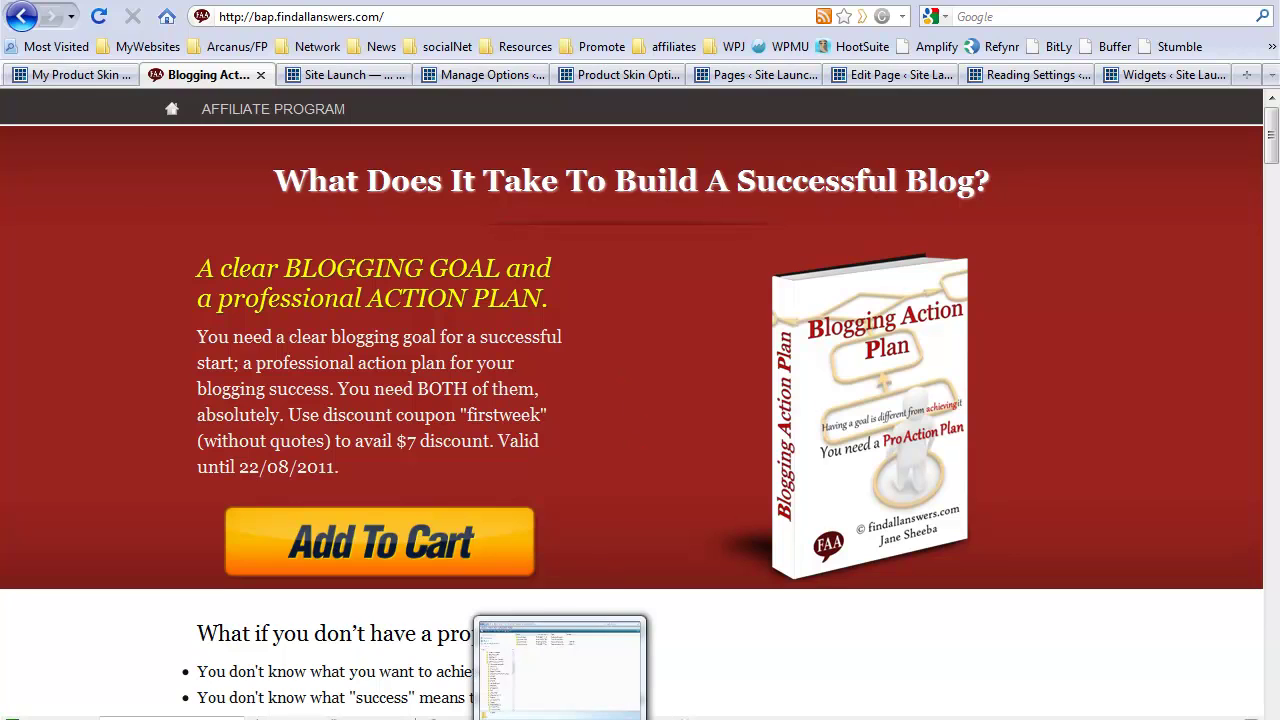
- In the ThesisAwesome folder, inspect the product_skin zip's context menu and close it without extracting
{"action": "left_click", "coordinate": [560, 670]}
{"action": "left_click", "coordinate": [389, 160]}
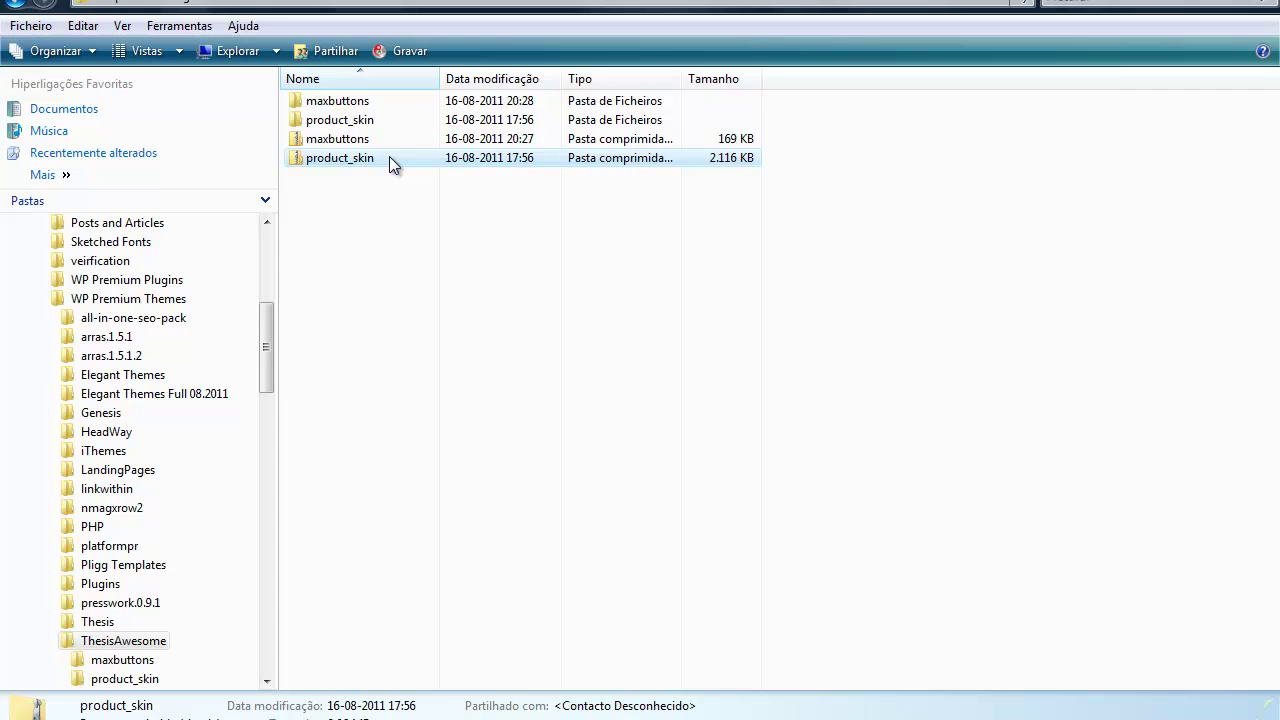
{"action": "right_click", "coordinate": [389, 160]}
{"action": "mouse_move", "coordinate": [438, 288]}
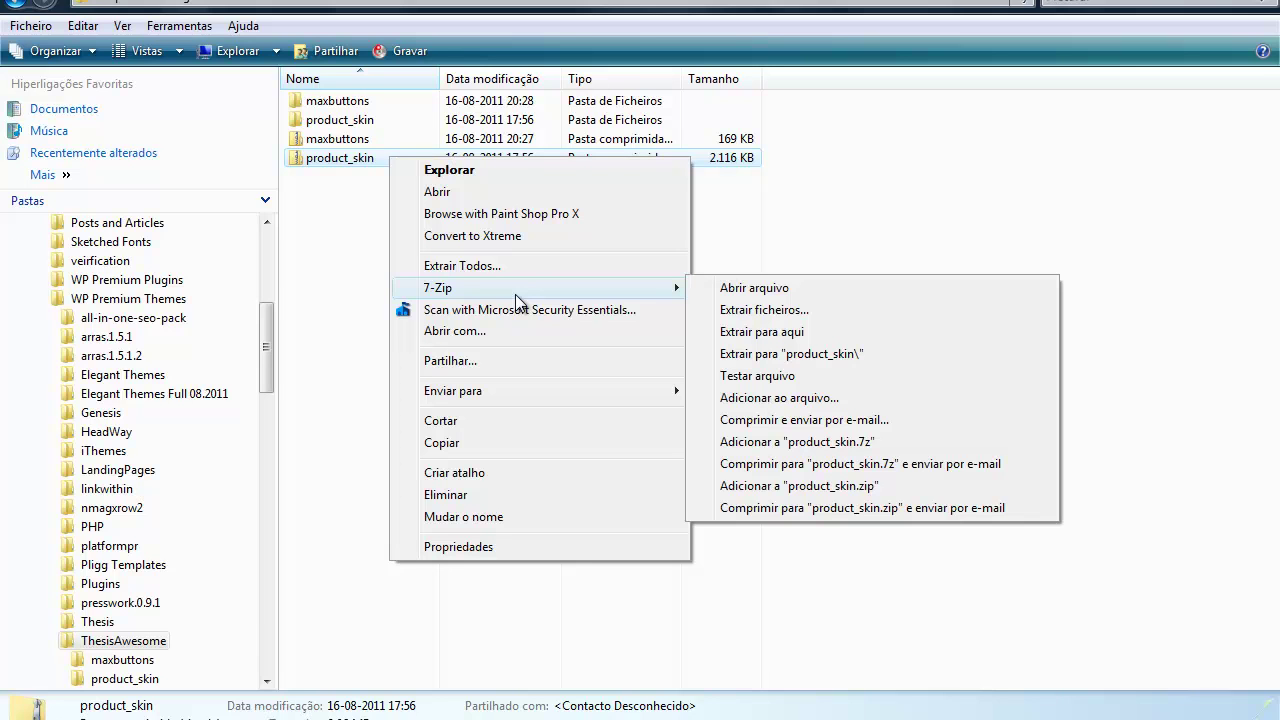
{"action": "left_click", "coordinate": [890, 233]}
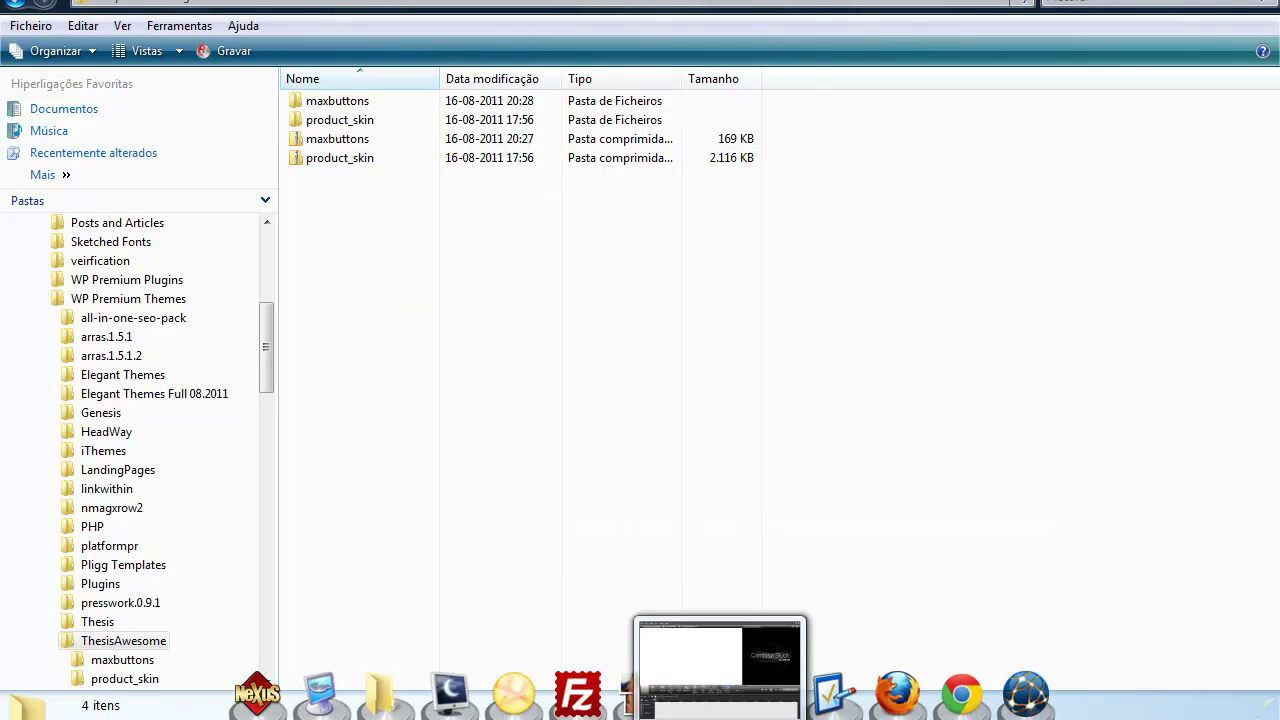
{"action": "mouse_move", "coordinate": [400, 712]}
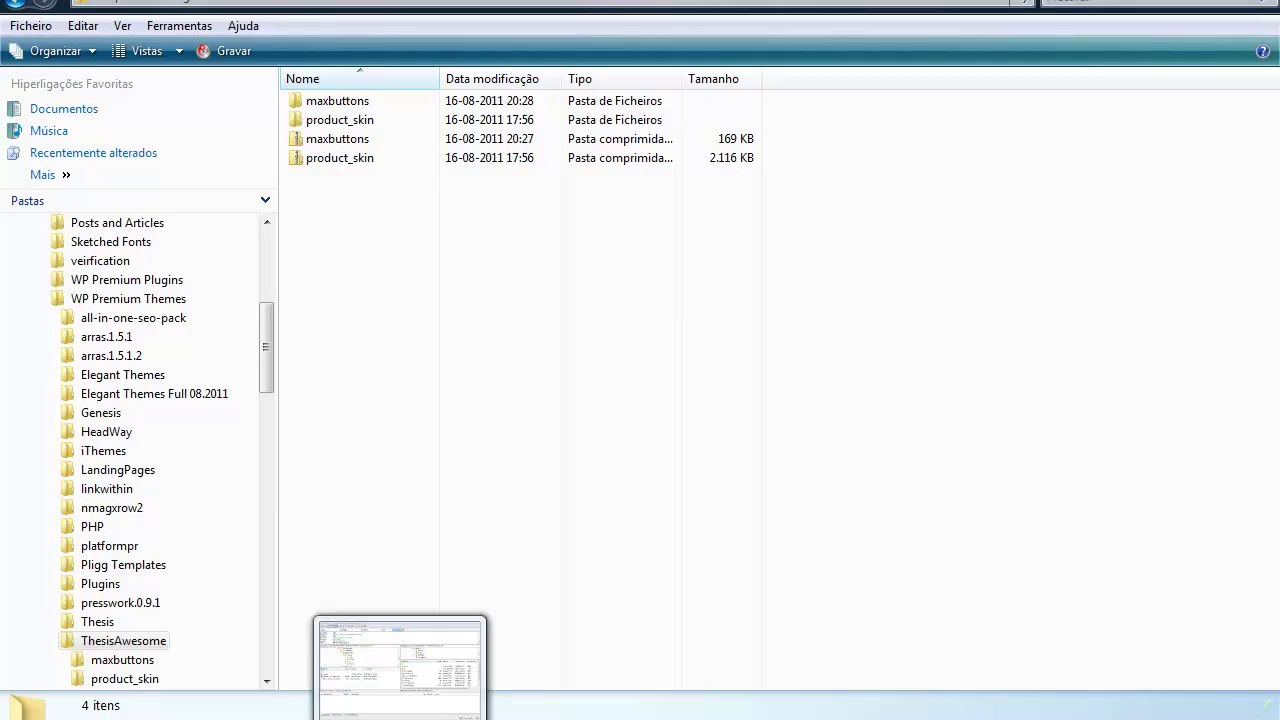
- List the local product_skin custom folder beside remote thesis_182, cancelling the attempted folder move
{"action": "left_click", "coordinate": [370, 676]}
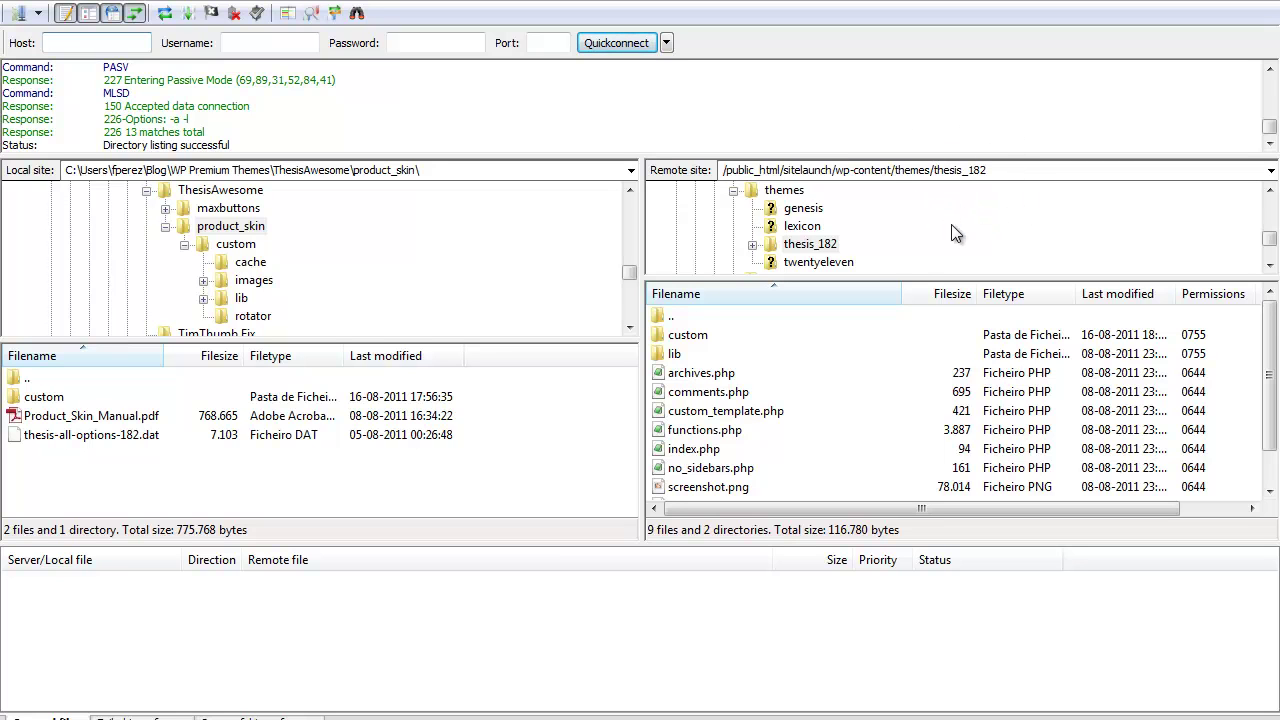
{"action": "left_click", "coordinate": [700, 335]}
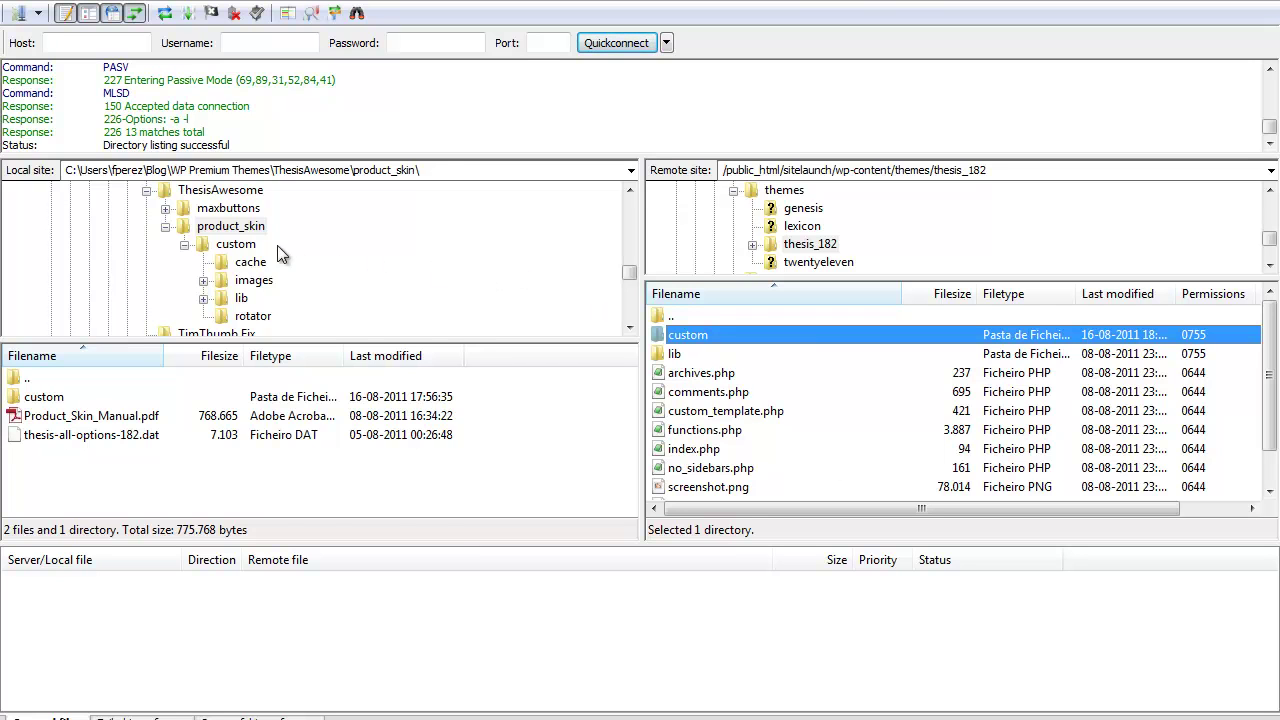
{"action": "left_click", "coordinate": [240, 245]}
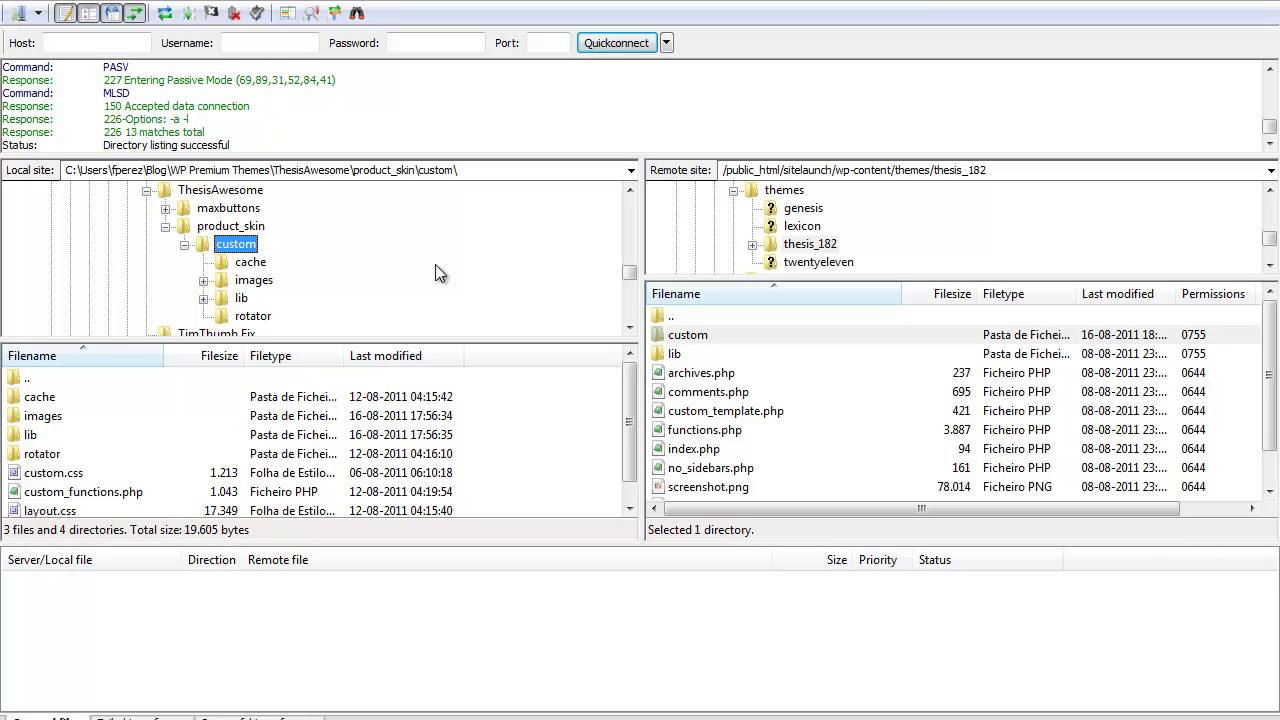
{"action": "mouse_move", "coordinate": [240, 245]}
{"action": "left_mouse_down"}
{"action": "mouse_move", "coordinate": [531, 326]}
{"action": "mouse_move", "coordinate": [816, 446]}
{"action": "left_mouse_up"}
{"action": "left_click_drag", "start_coordinate": [816, 446], "coordinate": [238, 250]}
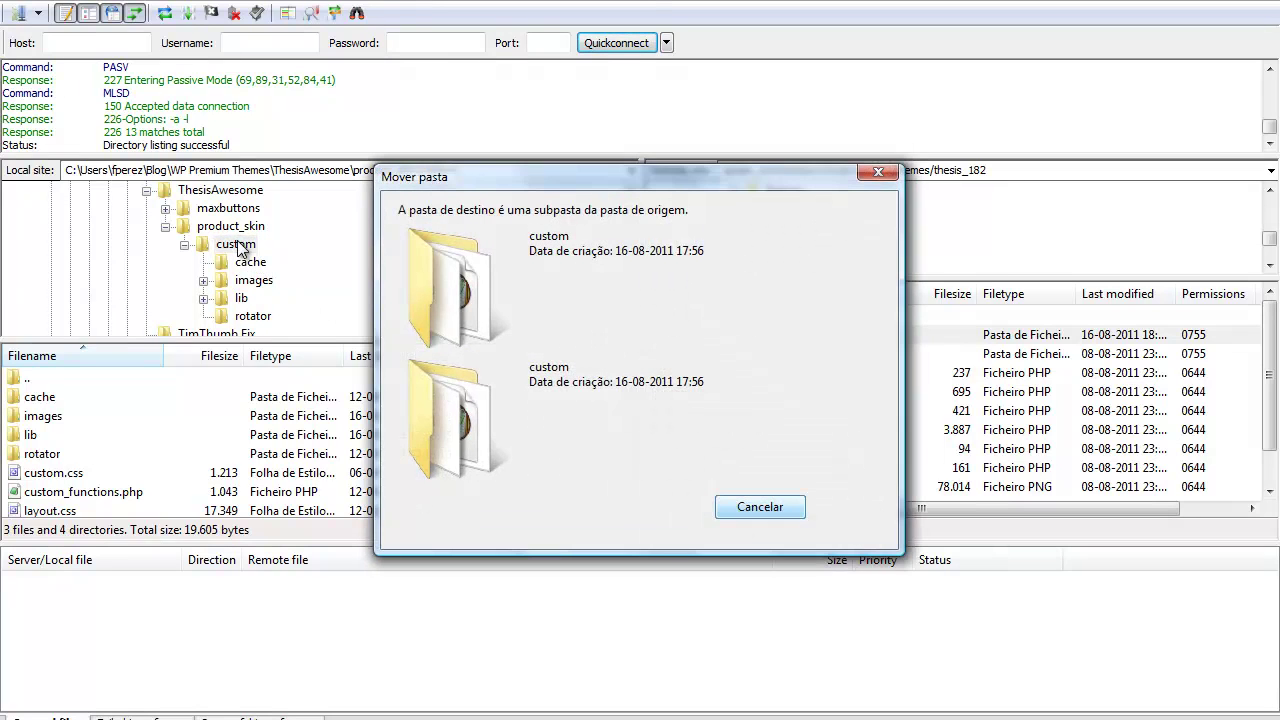
{"action": "key", "text": "Escape"}
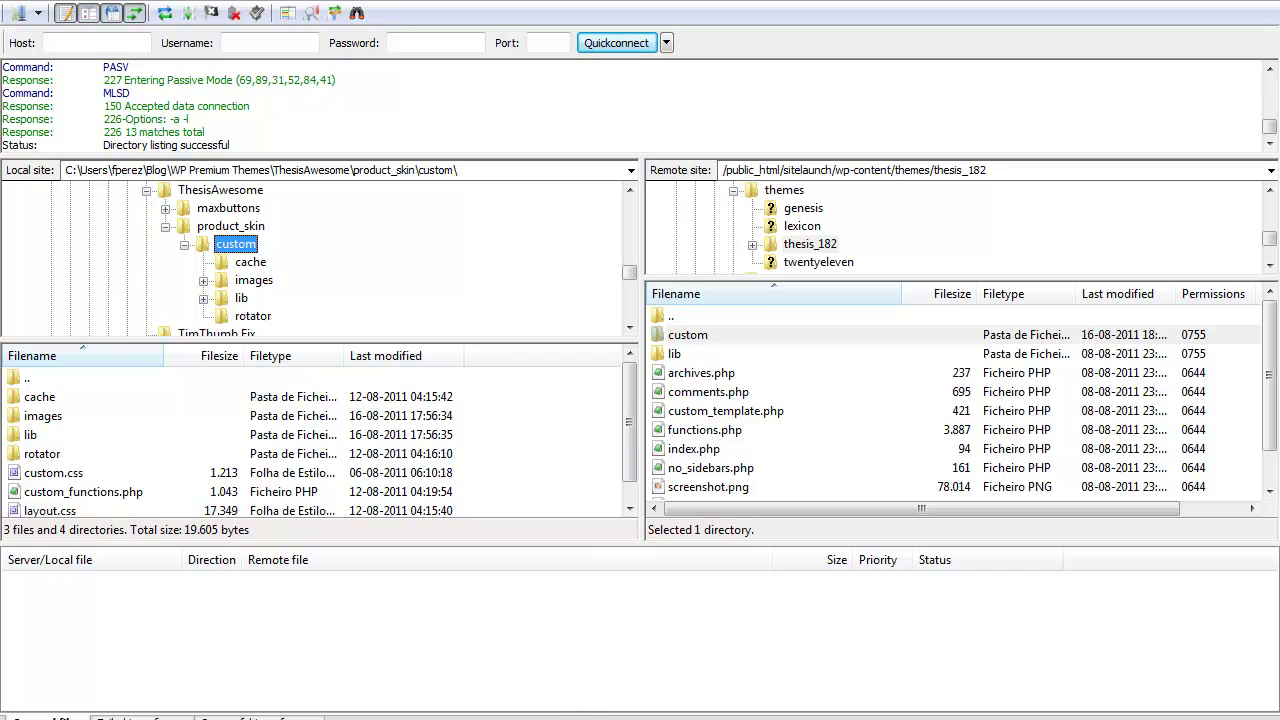
- In Site Launch's Thesis Options Manager, choose thesis-all-options-182.dat as the All Options import file
{"action": "left_click", "coordinate": [322, 660]}
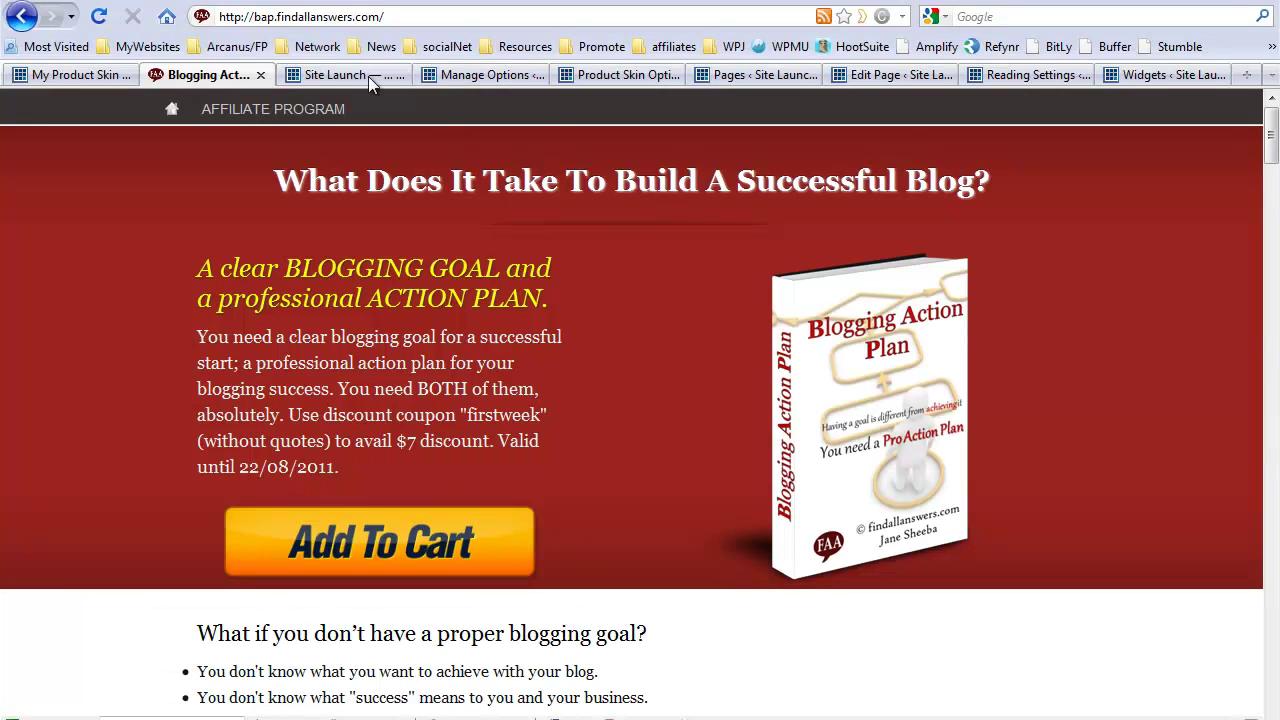
{"action": "left_click", "coordinate": [368, 80]}
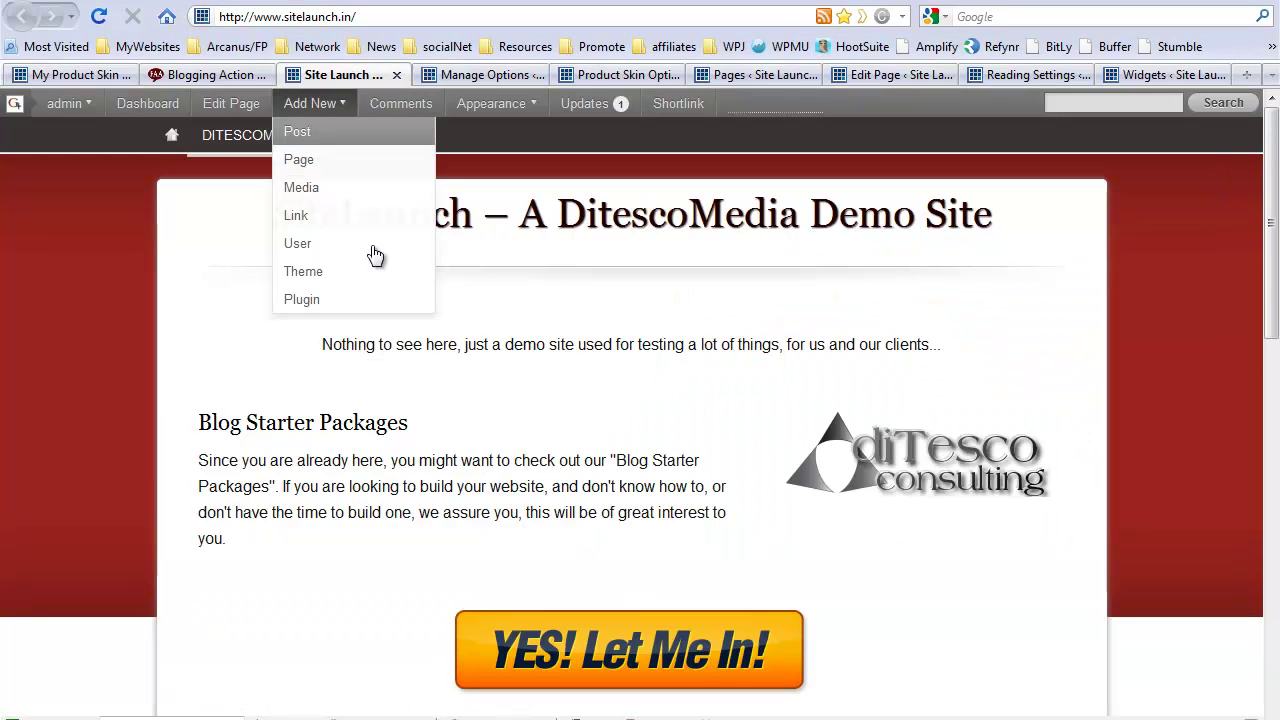
{"action": "left_click", "coordinate": [484, 76]}
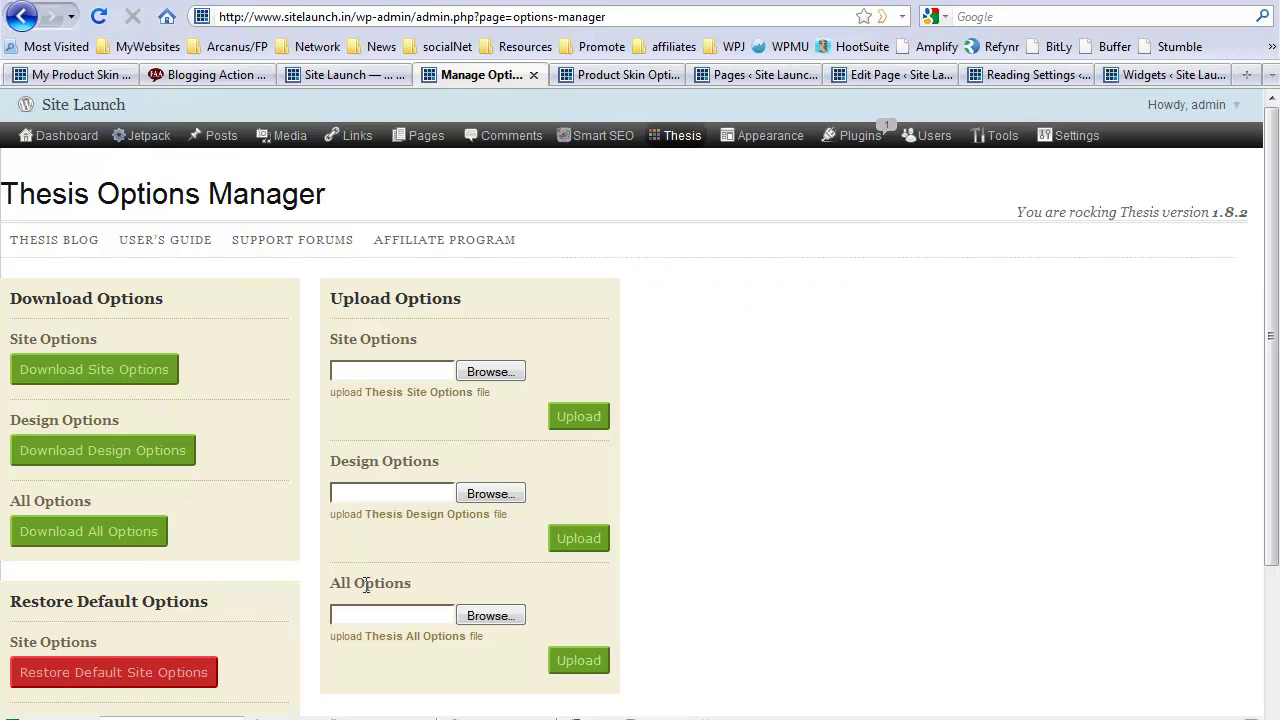
{"action": "scroll", "coordinate": [815, 370], "scroll_direction": "down", "scroll_amount": 4}
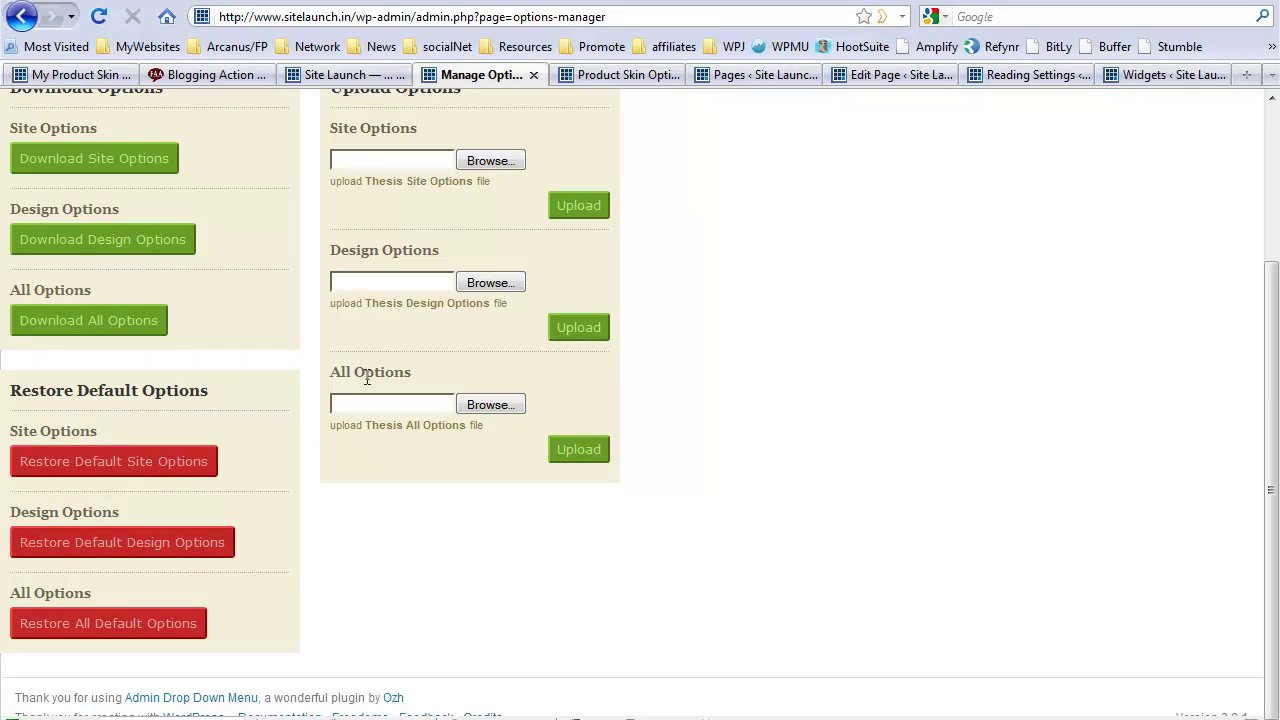
{"action": "left_click", "coordinate": [498, 404]}
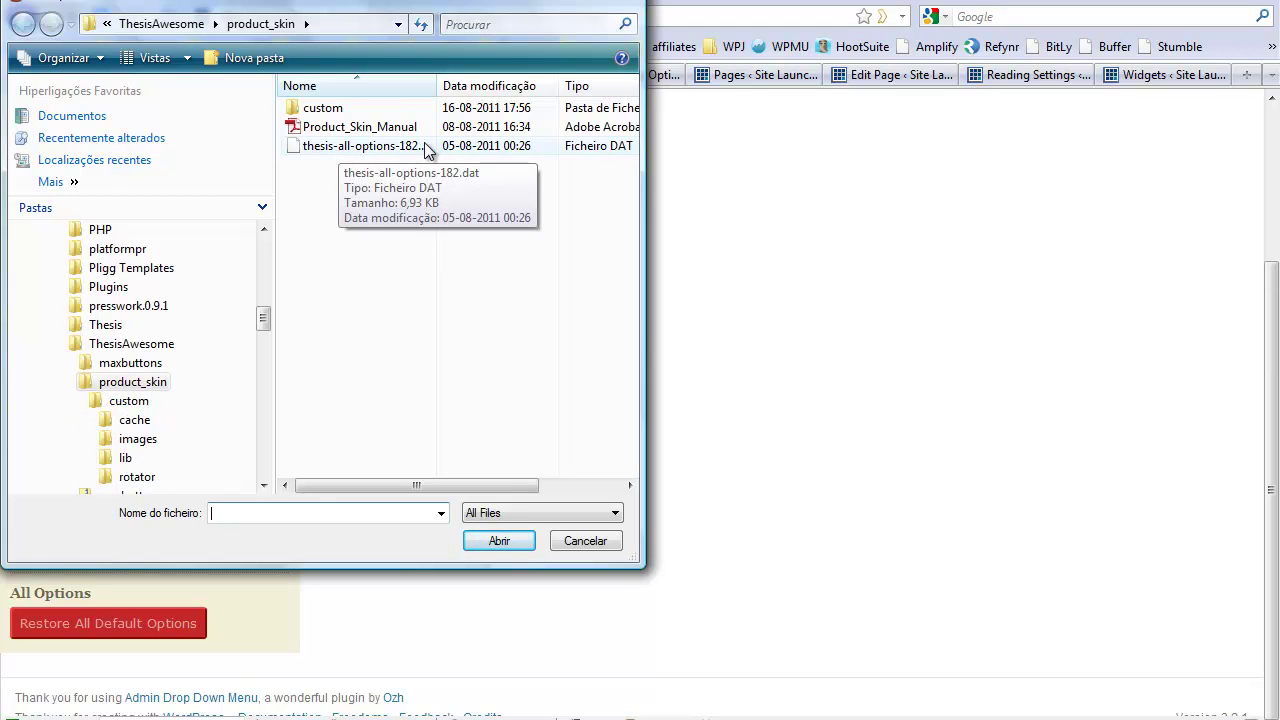
{"action": "left_click", "coordinate": [424, 146]}
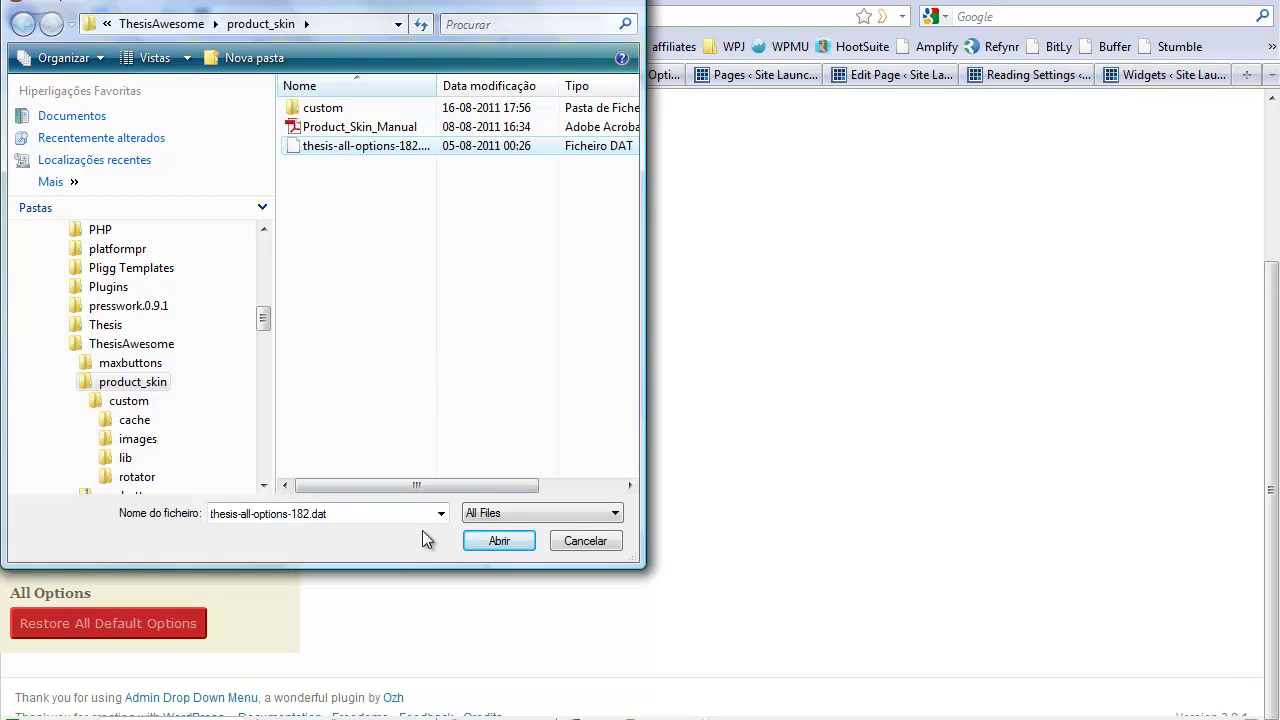
{"action": "left_click", "coordinate": [474, 549]}
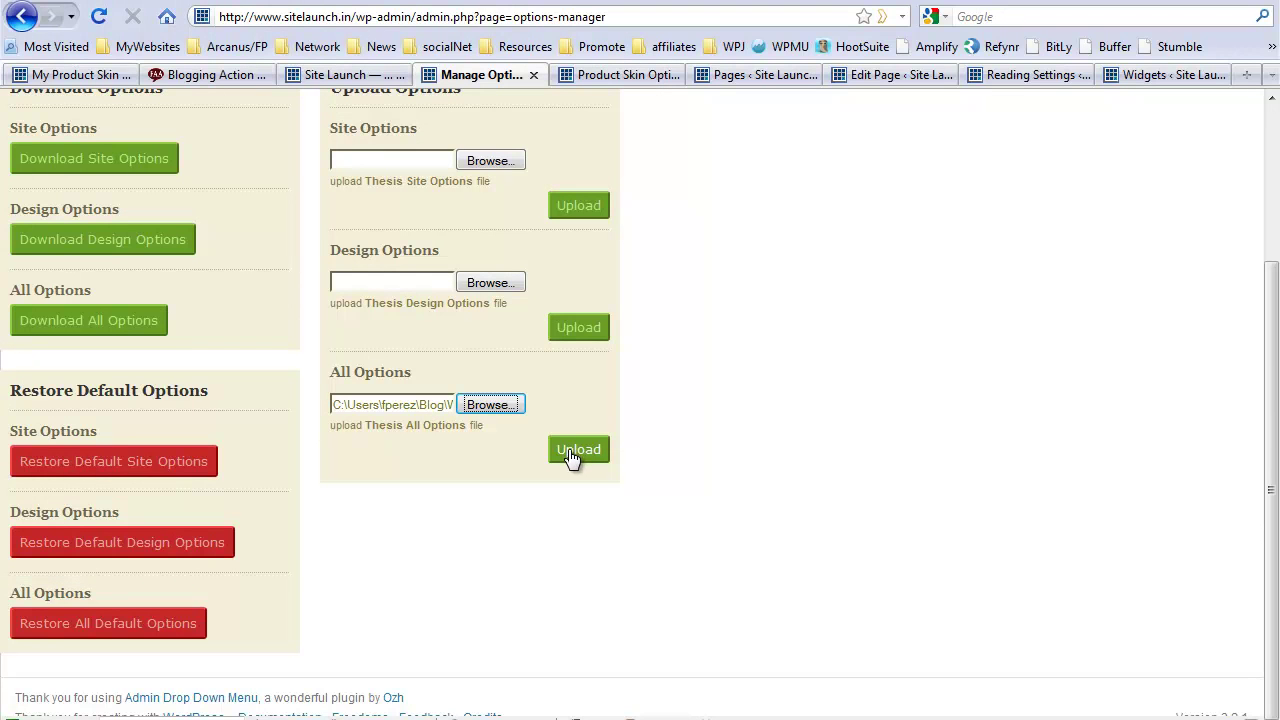
{"action": "scroll", "coordinate": [1000, 450], "scroll_direction": "up", "scroll_amount": 4}
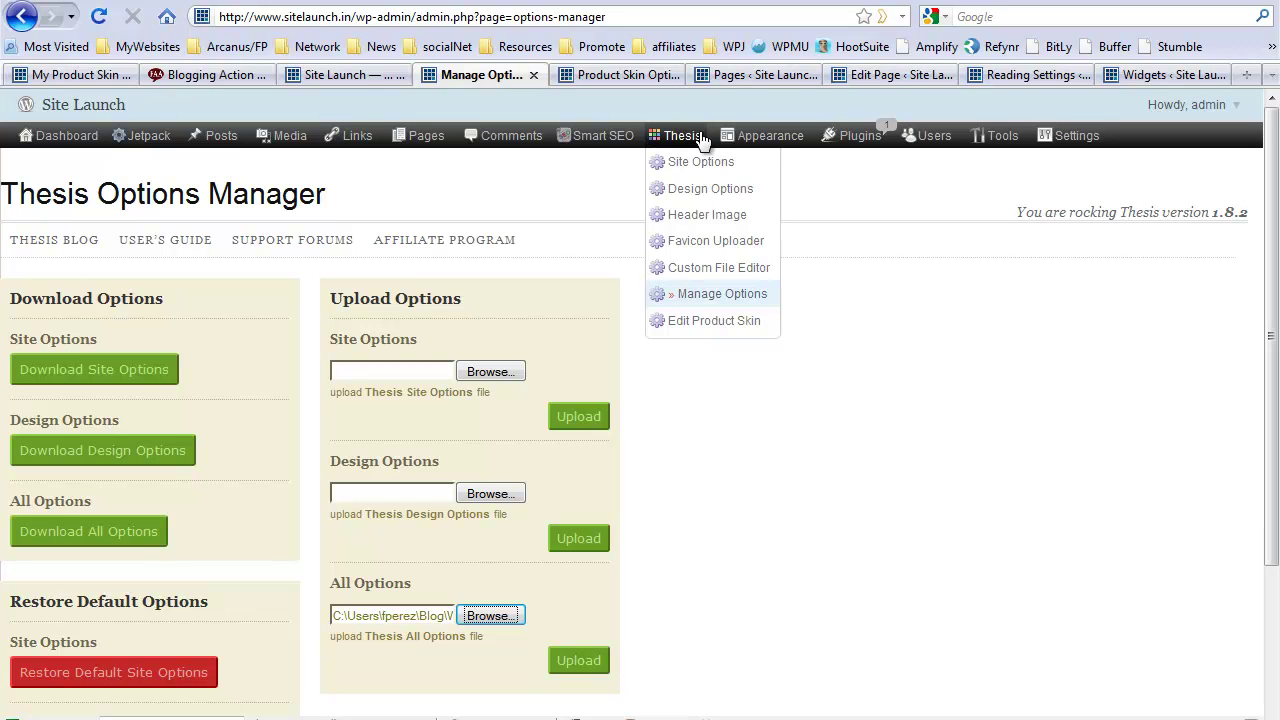
{"action": "mouse_move", "coordinate": [682, 135]}
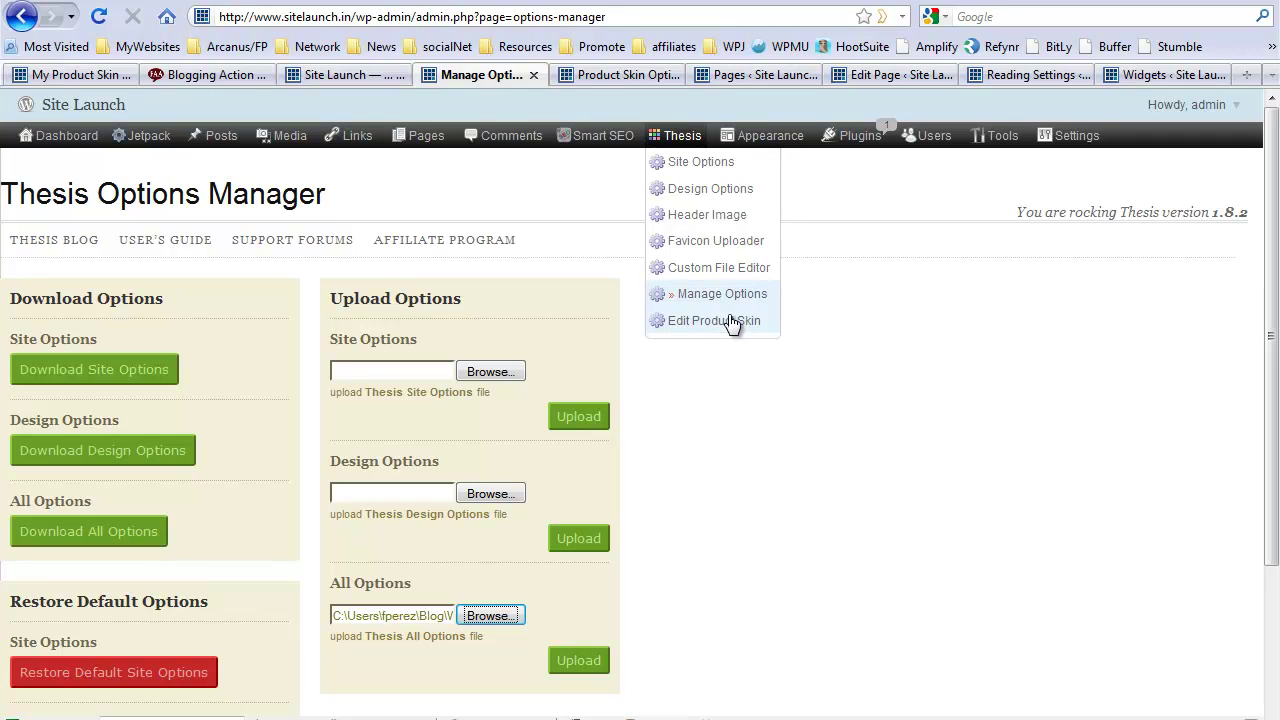
- Glance over Product Skin Options, then show the Pages list with About, Blog and DitescoMedia
{"action": "left_click", "coordinate": [625, 73]}
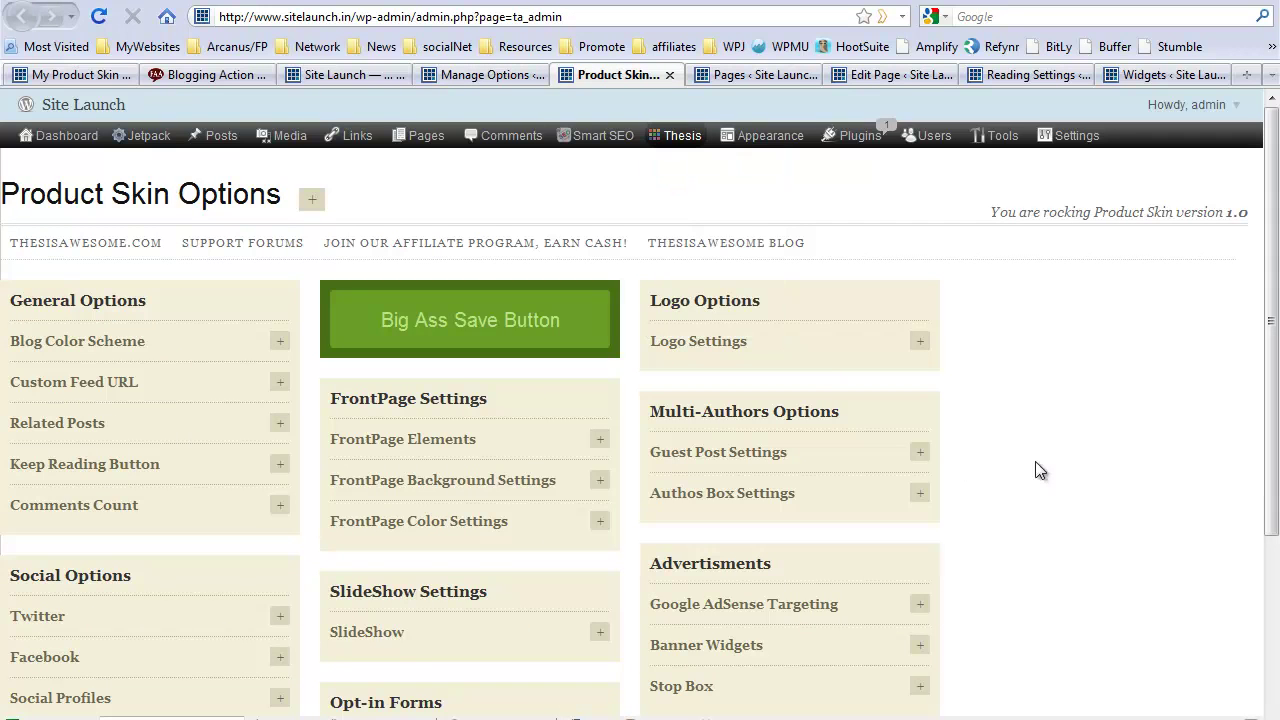
{"action": "scroll", "coordinate": [1113, 396], "scroll_direction": "down", "scroll_amount": 5}
{"action": "scroll", "coordinate": [1113, 396], "scroll_direction": "up", "scroll_amount": 5}
{"action": "left_click", "coordinate": [740, 74]}
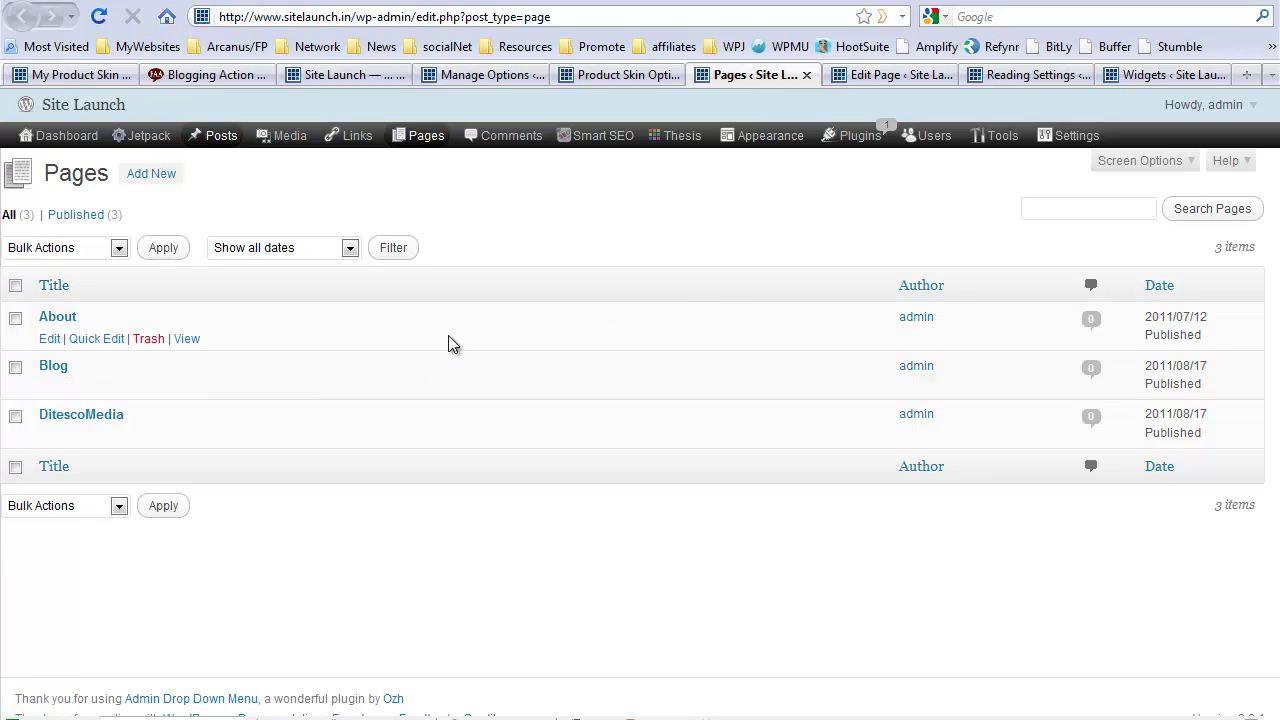
- Retitle the DitescoMedia page to 'MyProduct', update it, and go back to the Pages list
{"action": "left_click", "coordinate": [890, 74]}
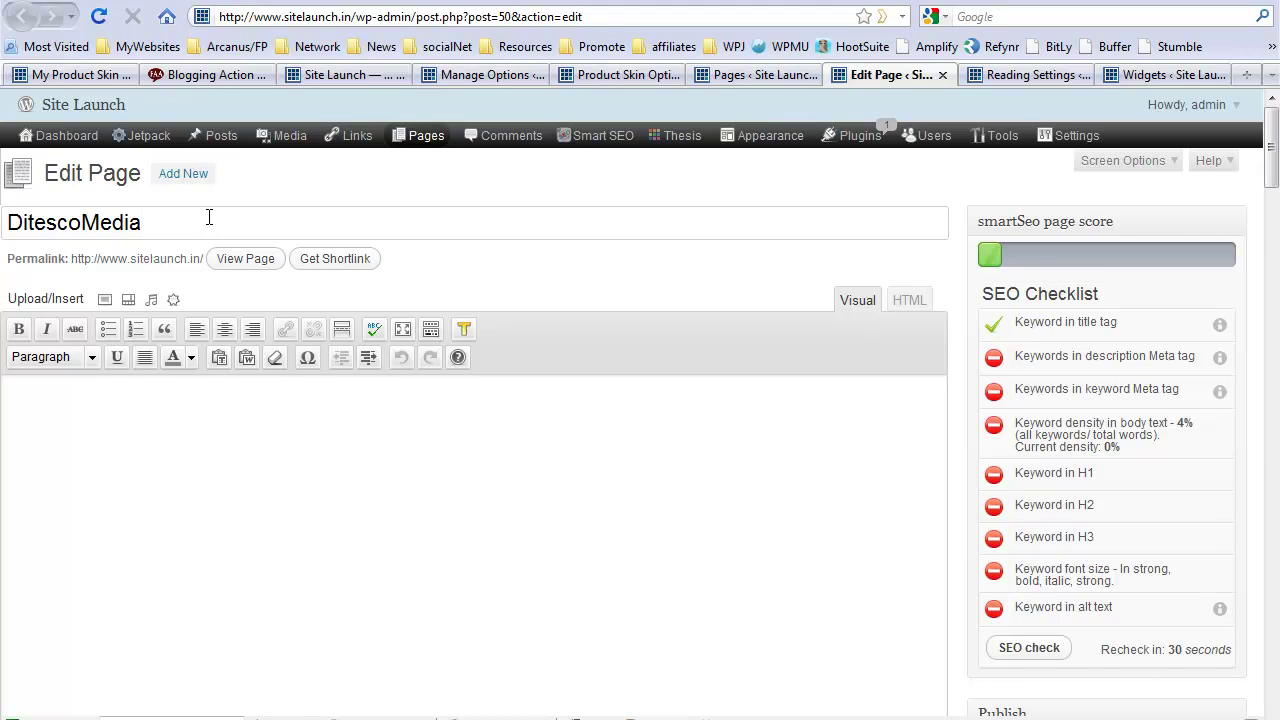
{"action": "double_click", "coordinate": [209, 217]}
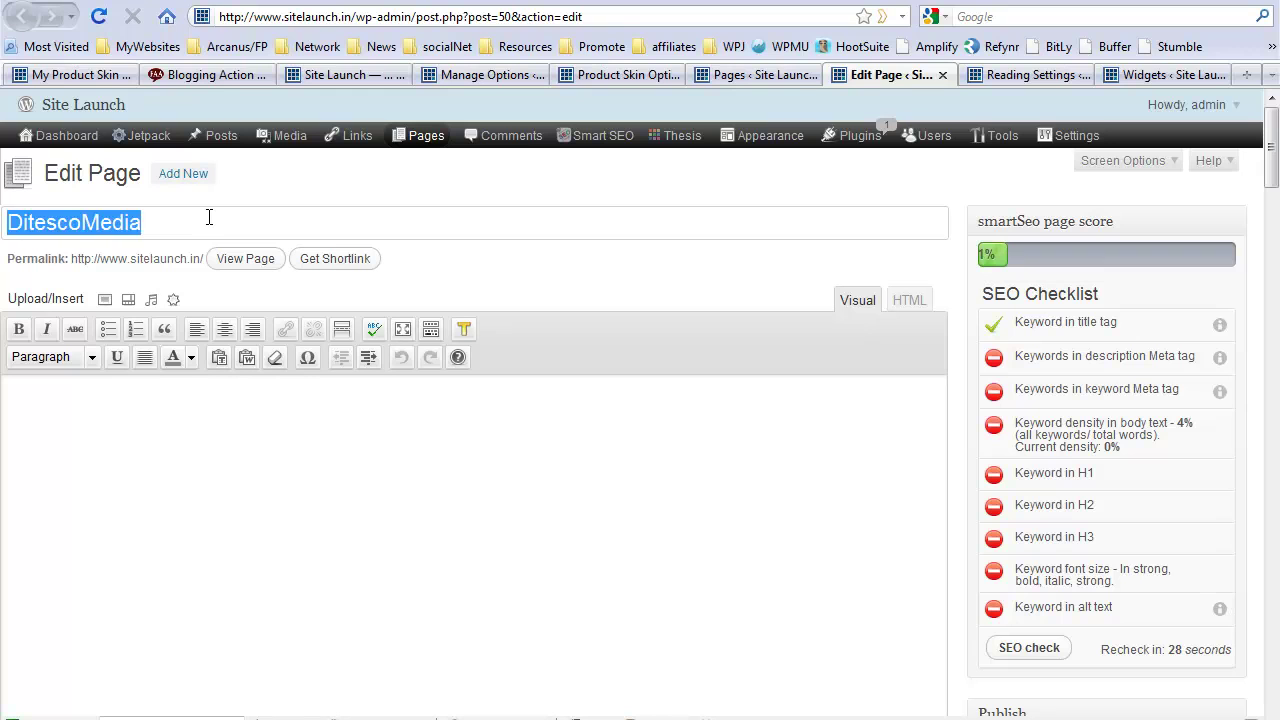
{"action": "type", "text": "MyPr"}
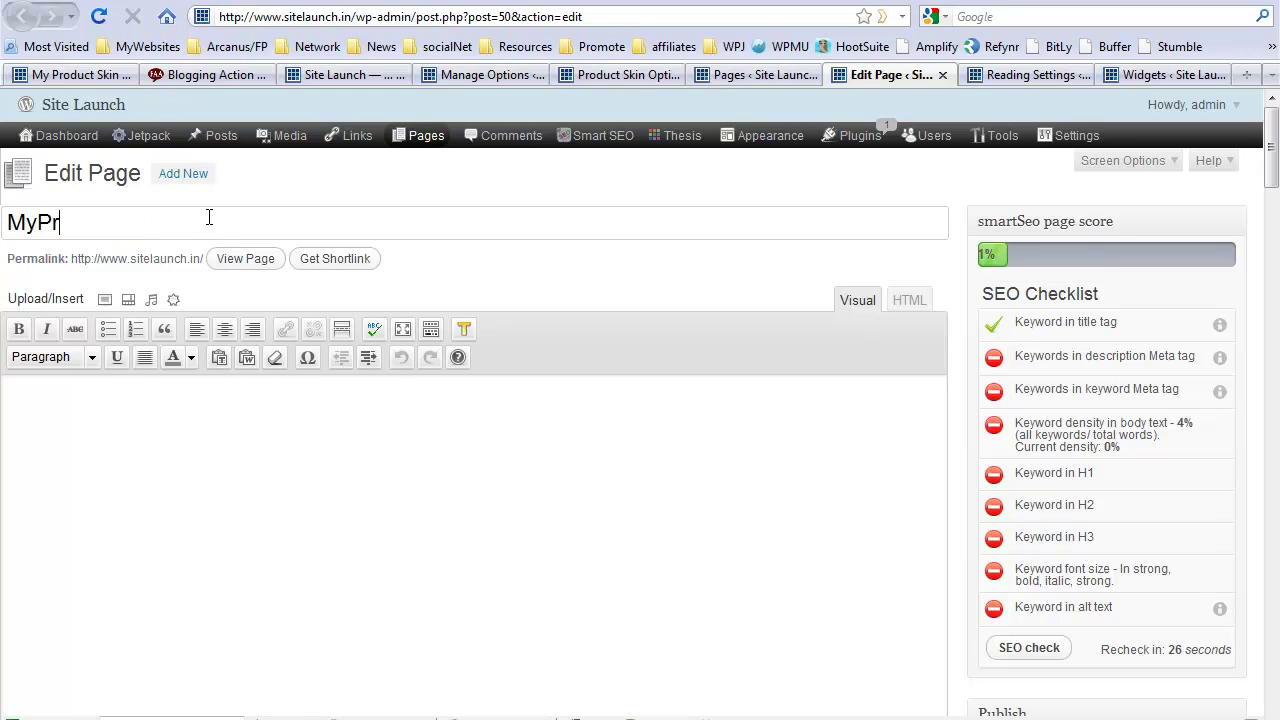
{"action": "type", "text": "ocut"}
{"action": "key", "text": "BackSpace"}
{"action": "key", "text": "BackSpace"}
{"action": "key", "text": "BackSpace"}
{"action": "type", "text": "duct"}
{"action": "scroll", "coordinate": [657, 573], "scroll_direction": "down", "scroll_amount": 5}
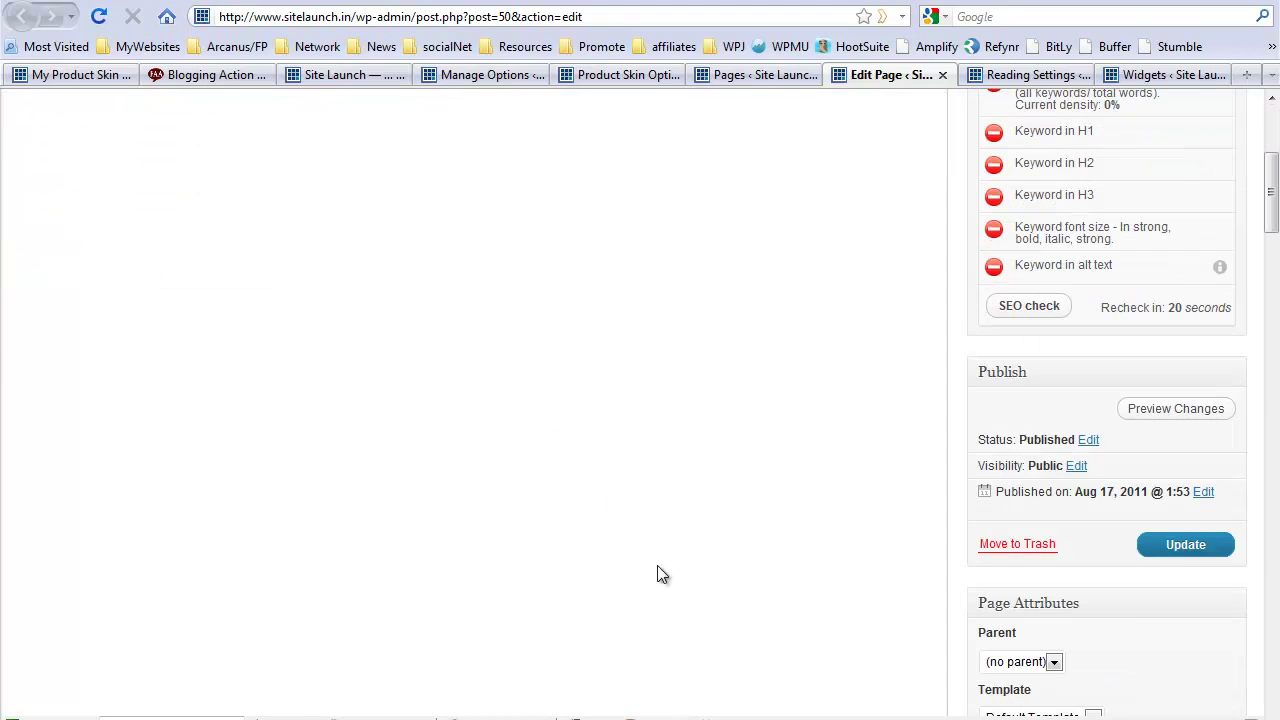
{"action": "left_click", "coordinate": [1146, 540]}
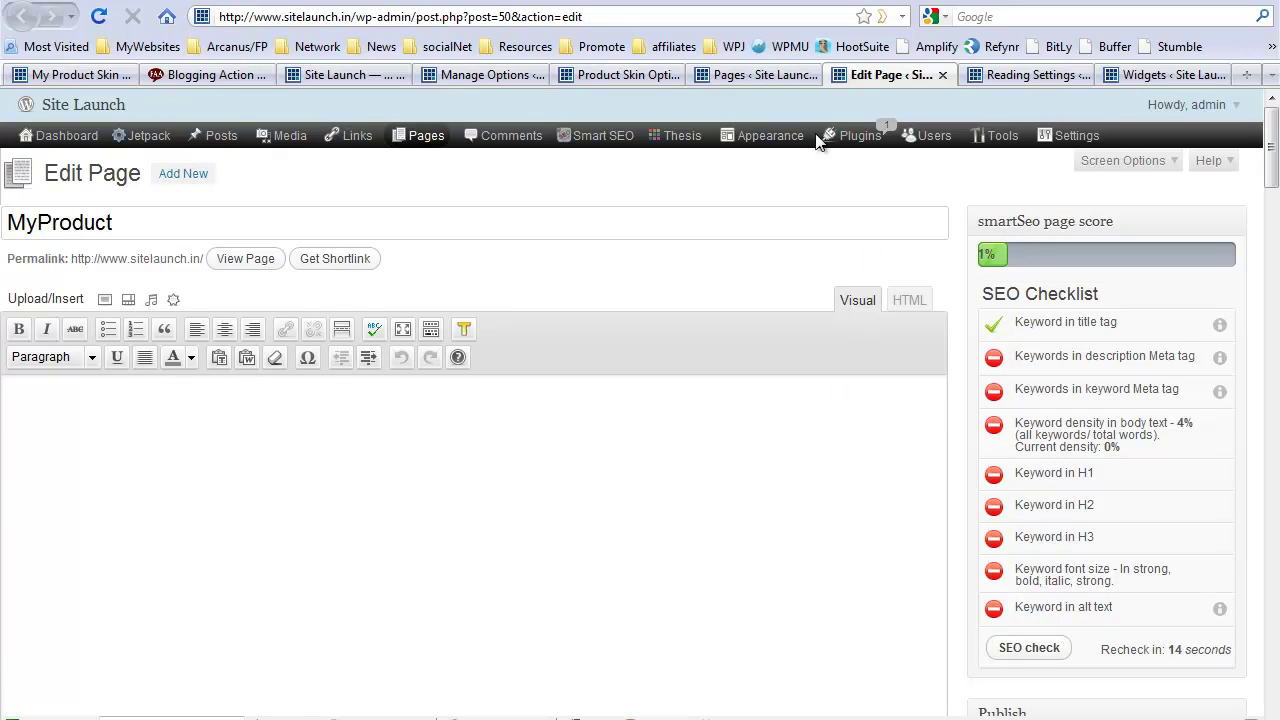
{"action": "left_click", "coordinate": [757, 75]}
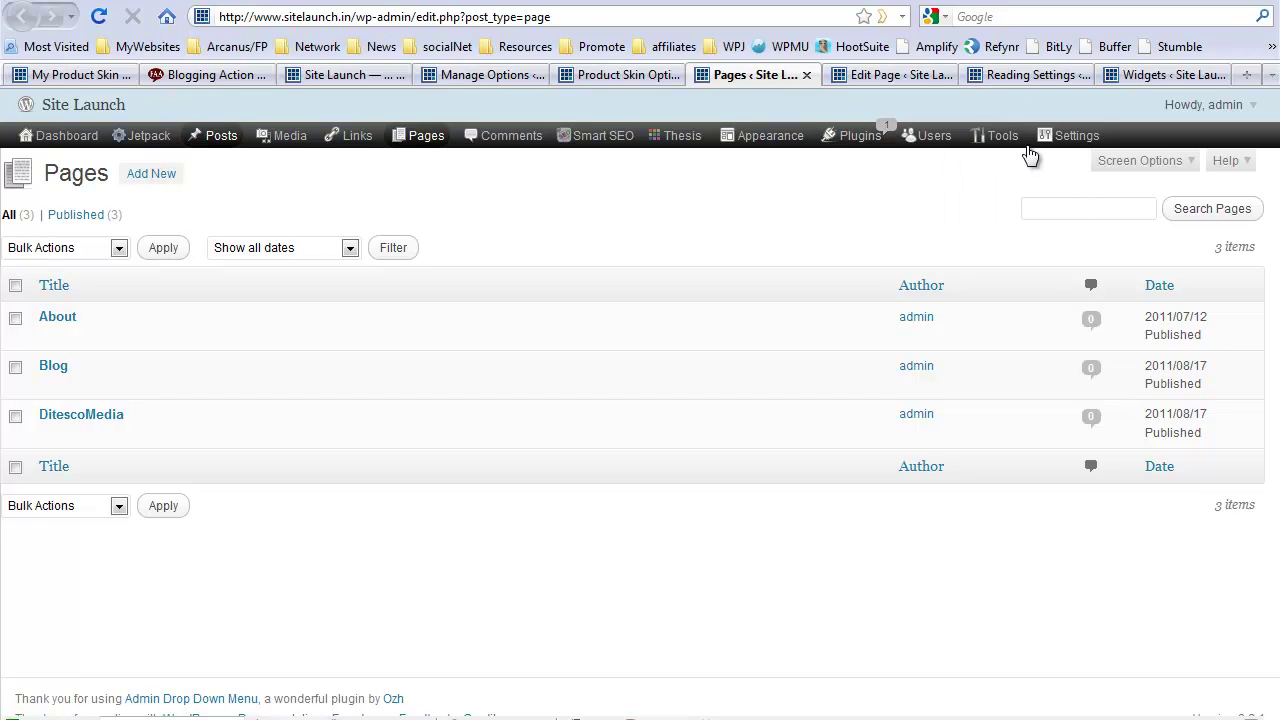
{"action": "mouse_move", "coordinate": [1070, 135]}
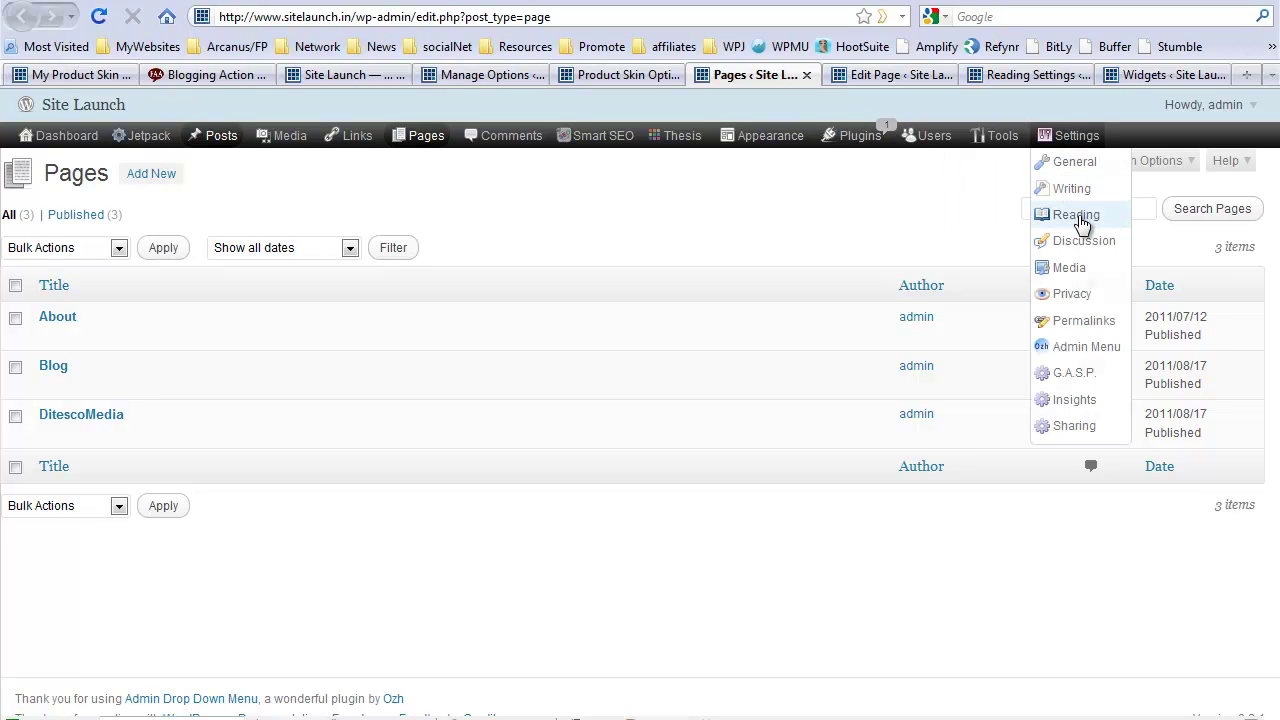
- In Reading settings, save a static front page of DitescoMedia with Blog as posts page
{"action": "left_click", "coordinate": [1077, 215]}
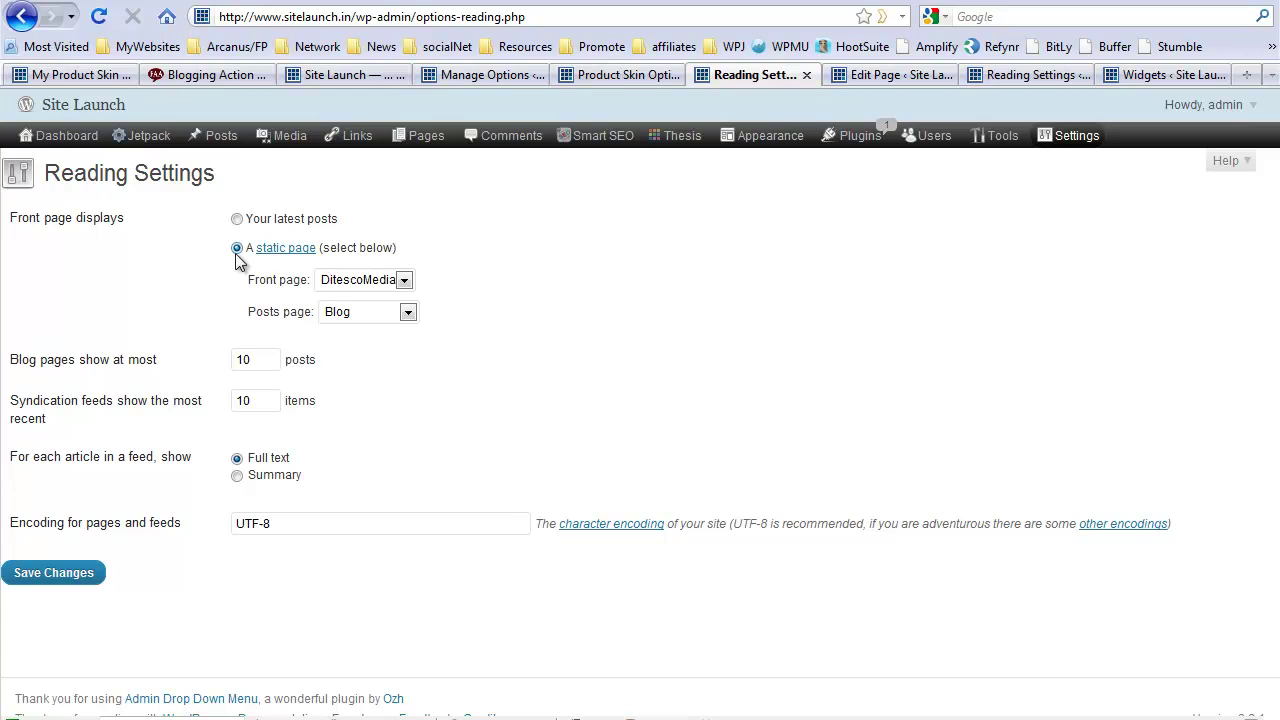
{"action": "left_click", "coordinate": [405, 280]}
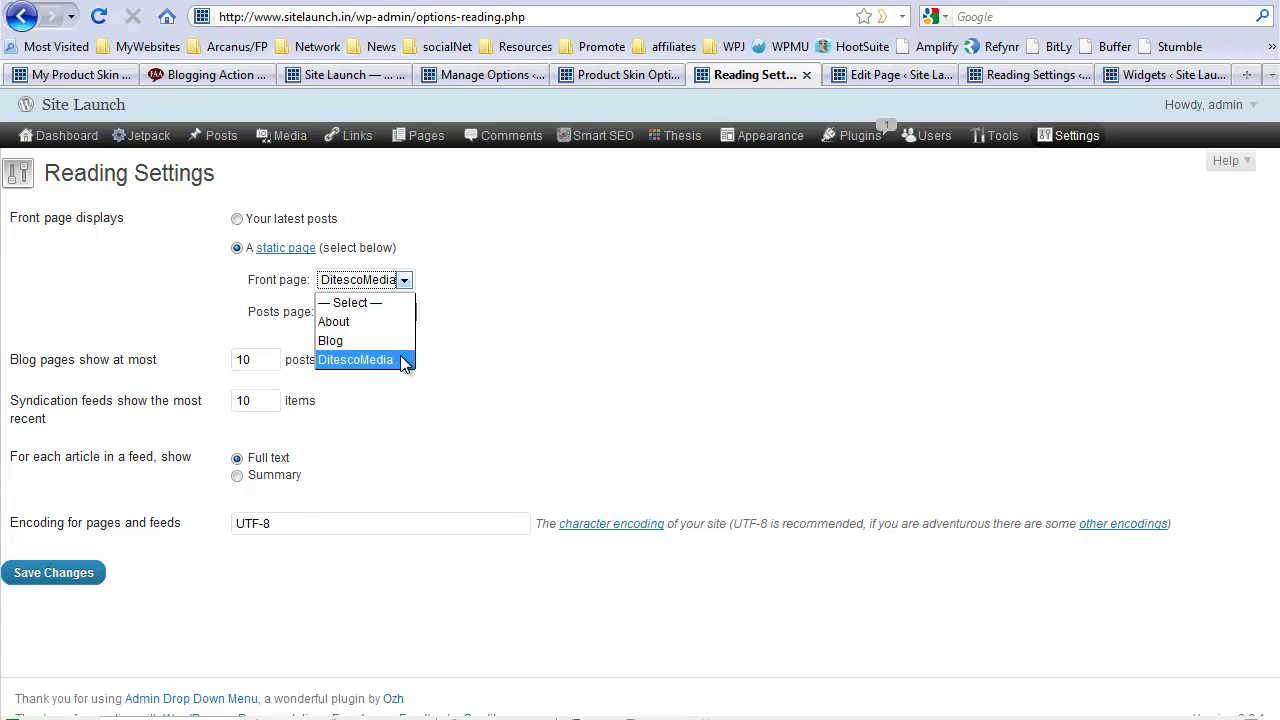
{"action": "left_click", "coordinate": [401, 358]}
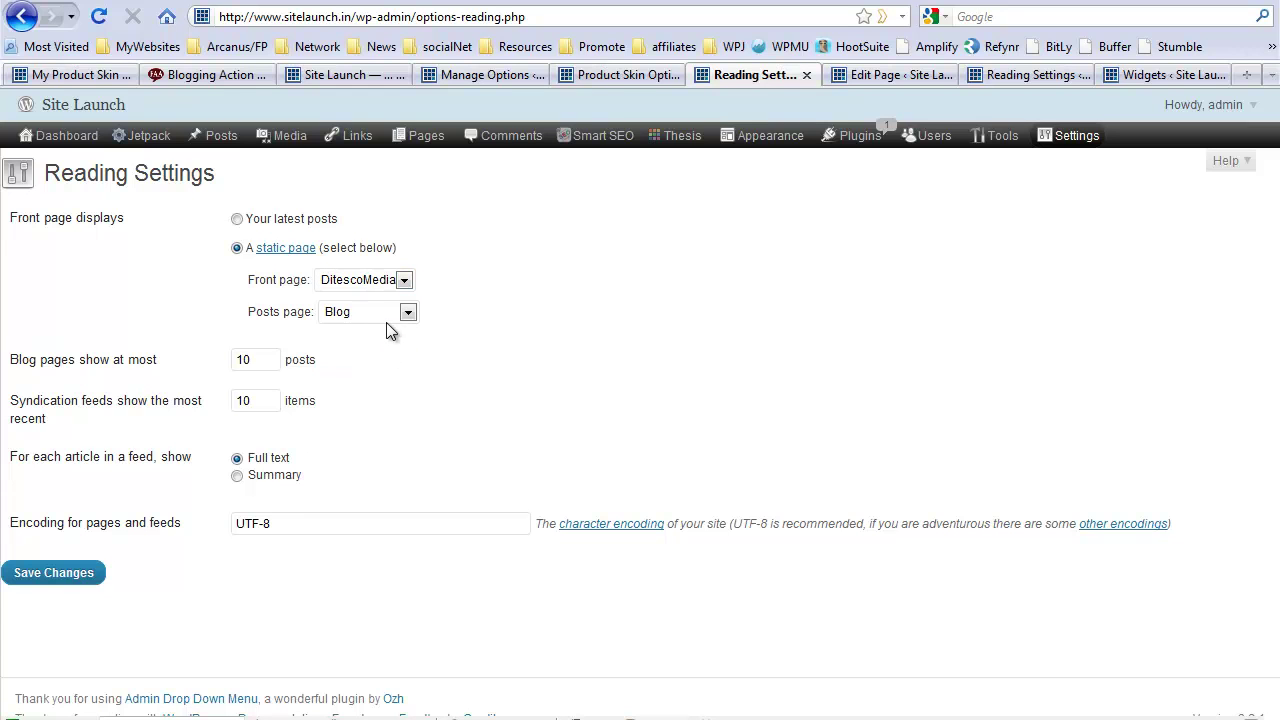
{"action": "left_click", "coordinate": [387, 318]}
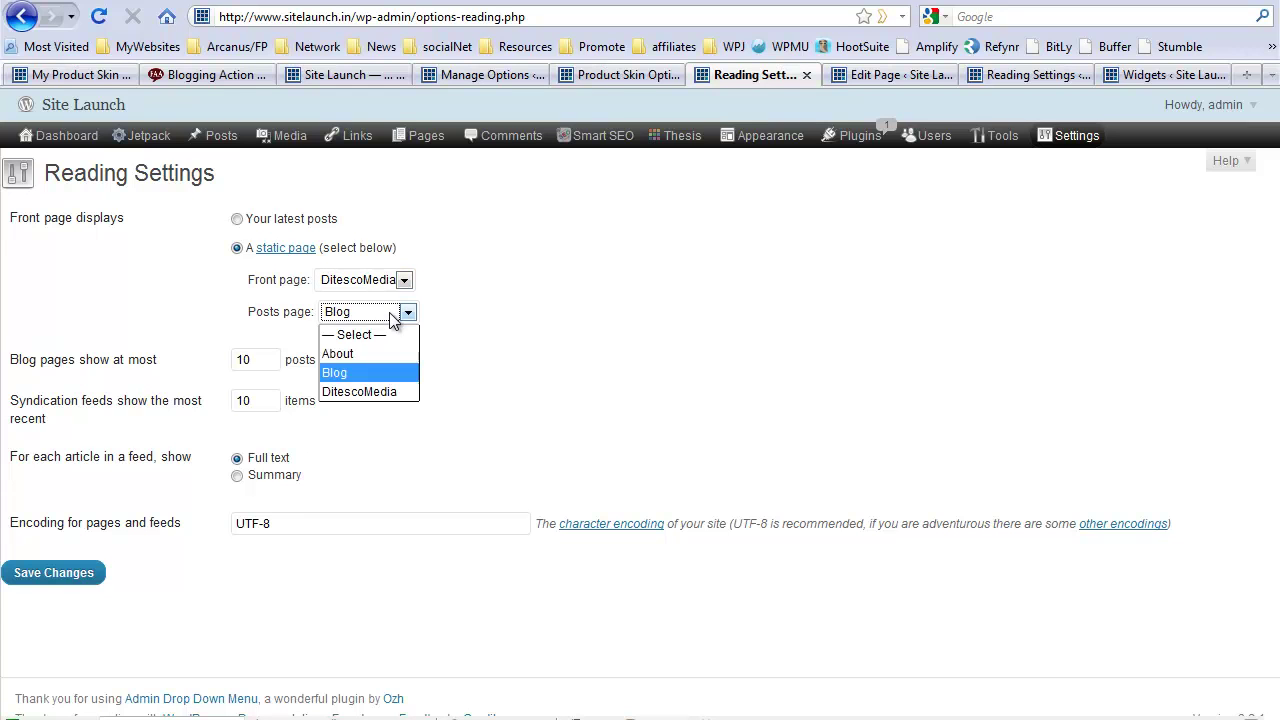
{"action": "left_click", "coordinate": [386, 372]}
{"action": "left_click", "coordinate": [60, 578]}
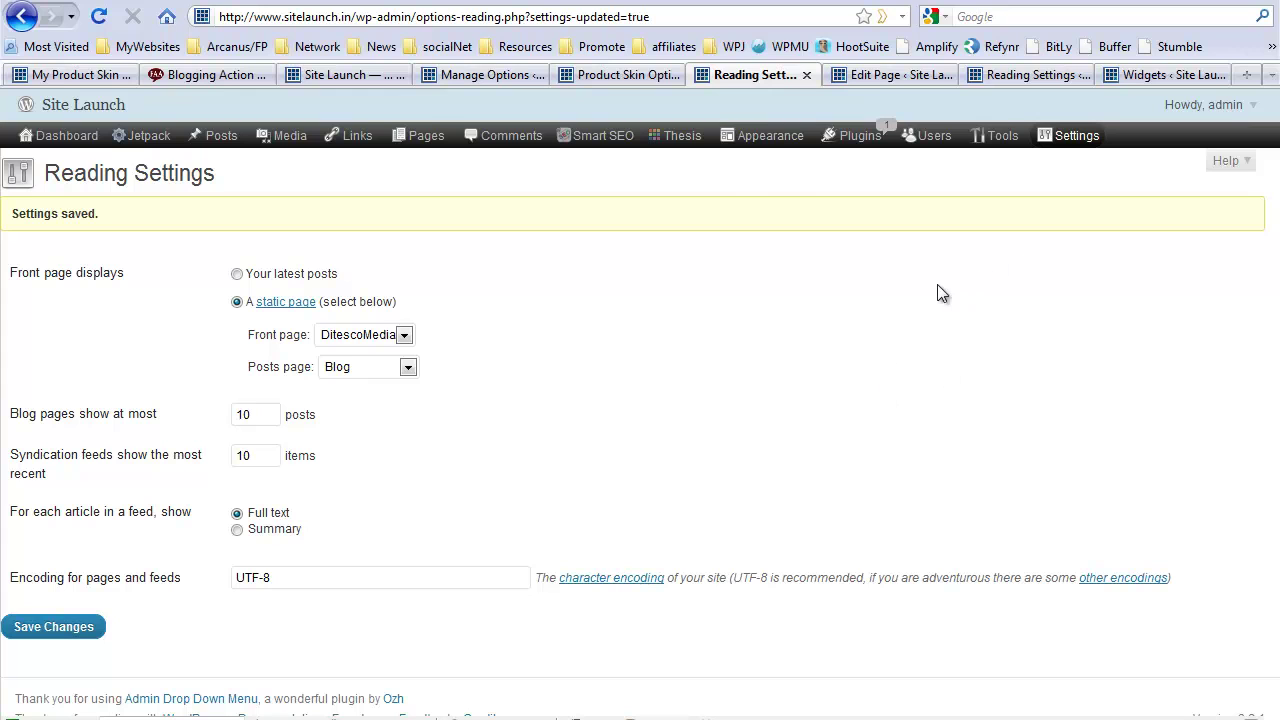
{"action": "mouse_move", "coordinate": [770, 135]}
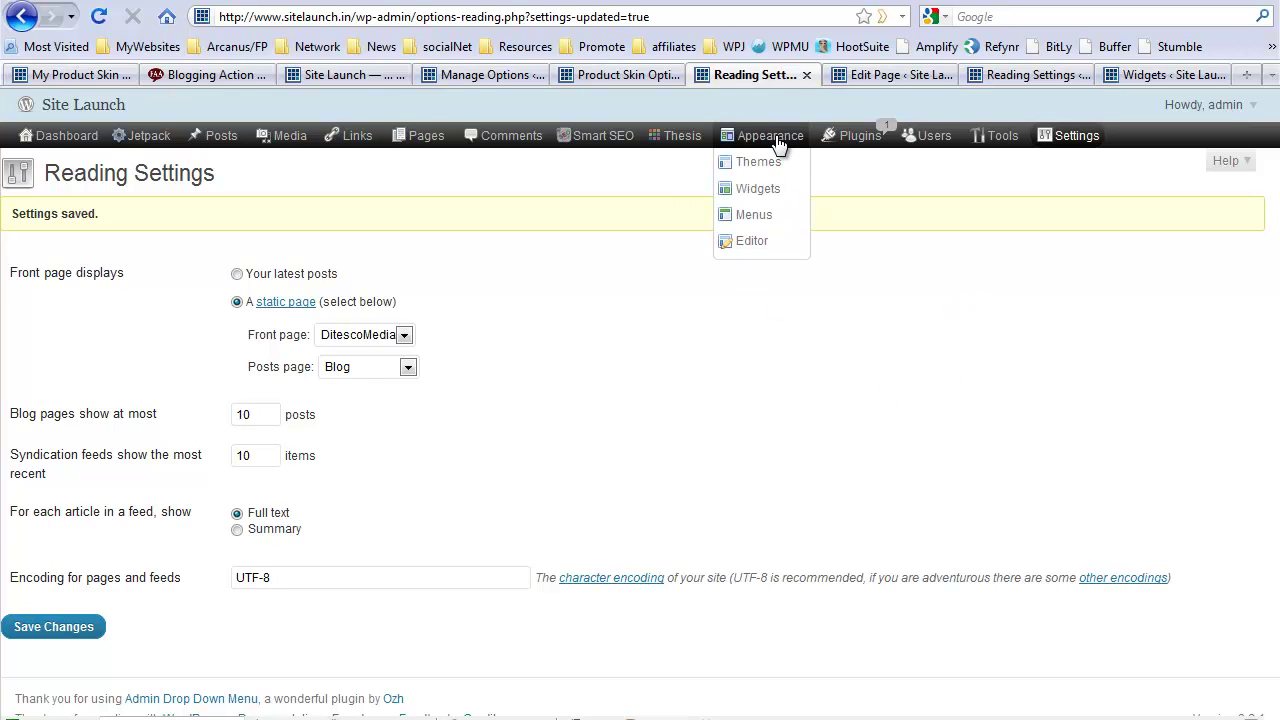
- On the Widgets screen, expand the FrontPage sidebar and review its headline, spacer and other widgets
{"action": "left_click", "coordinate": [771, 189]}
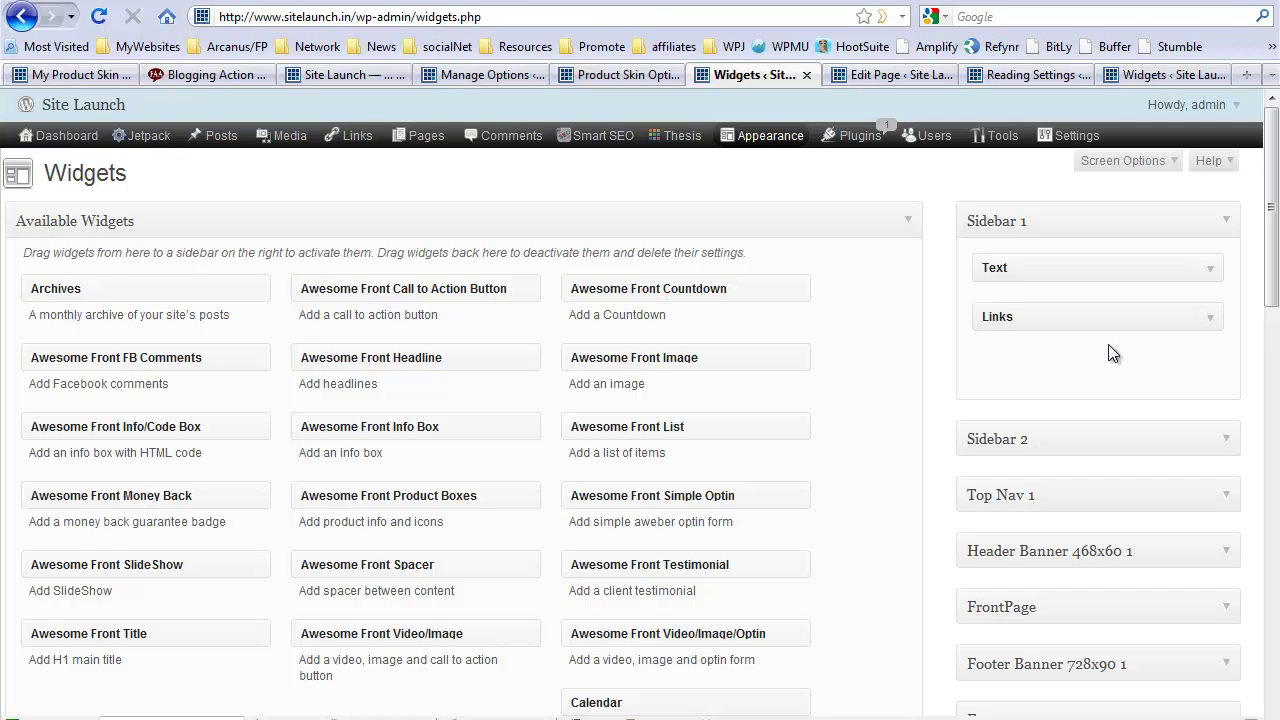
{"action": "scroll", "coordinate": [1146, 350], "scroll_direction": "down", "scroll_amount": 4}
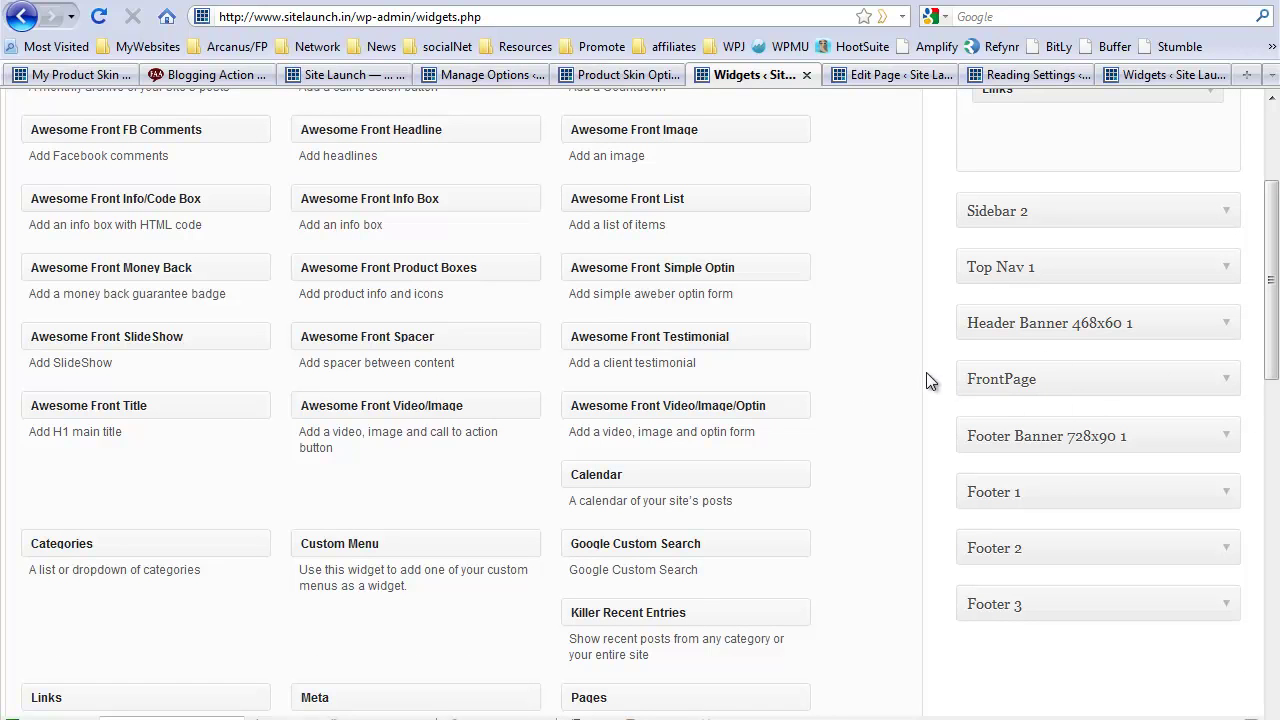
{"action": "left_click", "coordinate": [1234, 382]}
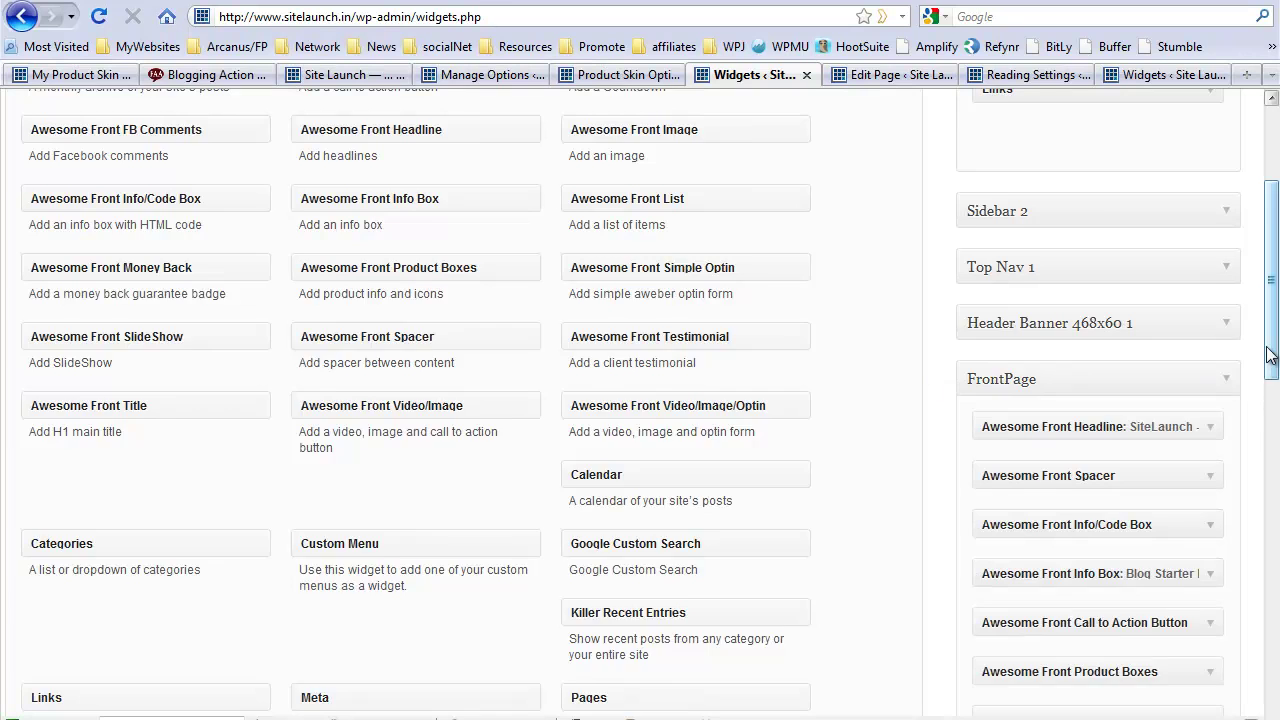
{"action": "scroll", "coordinate": [1120, 330], "scroll_direction": "down", "scroll_amount": 2}
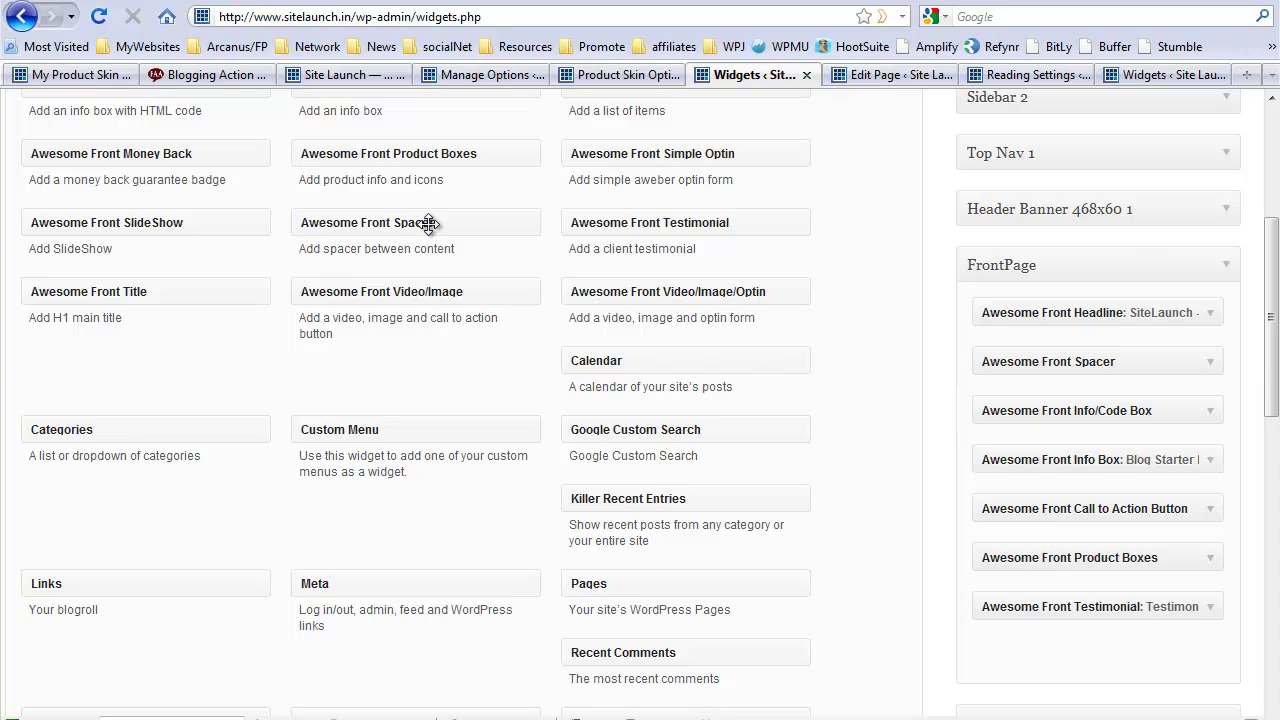
{"action": "scroll", "coordinate": [901, 344], "scroll_direction": "up", "scroll_amount": 4}
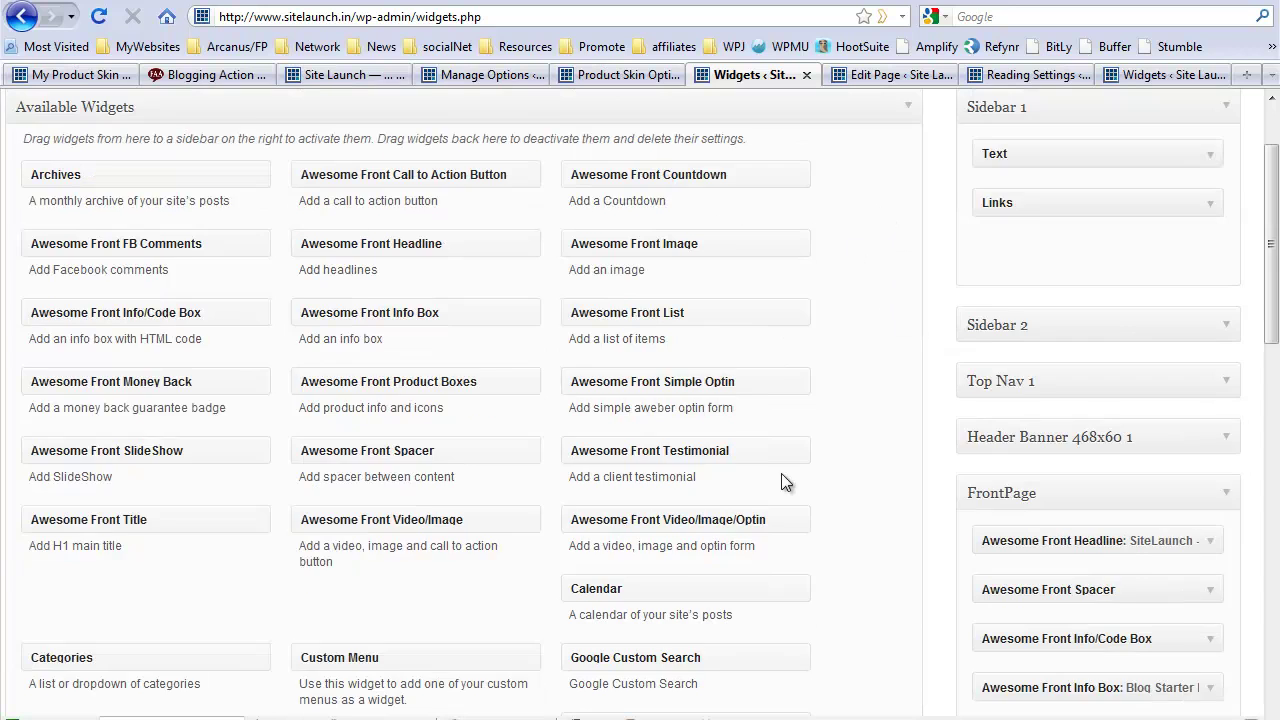
{"action": "scroll", "coordinate": [823, 374], "scroll_direction": "down", "scroll_amount": 4}
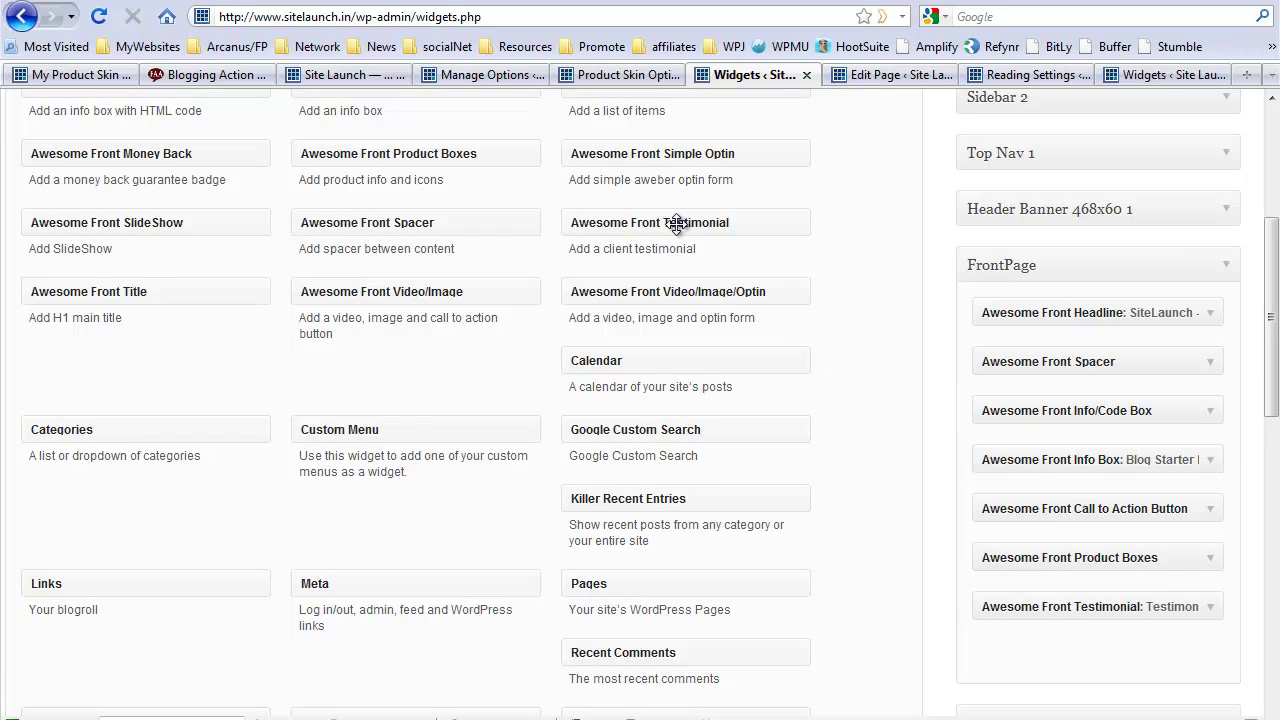
- Add an Awesome Front Testimonial widget under the headline, titled 'This is the testimonial Of A Friend'
{"action": "mouse_move", "coordinate": [660, 222]}
{"action": "left_mouse_down"}
{"action": "mouse_move", "coordinate": [1025, 398]}
{"action": "mouse_move", "coordinate": [1088, 358]}
{"action": "left_mouse_up"}
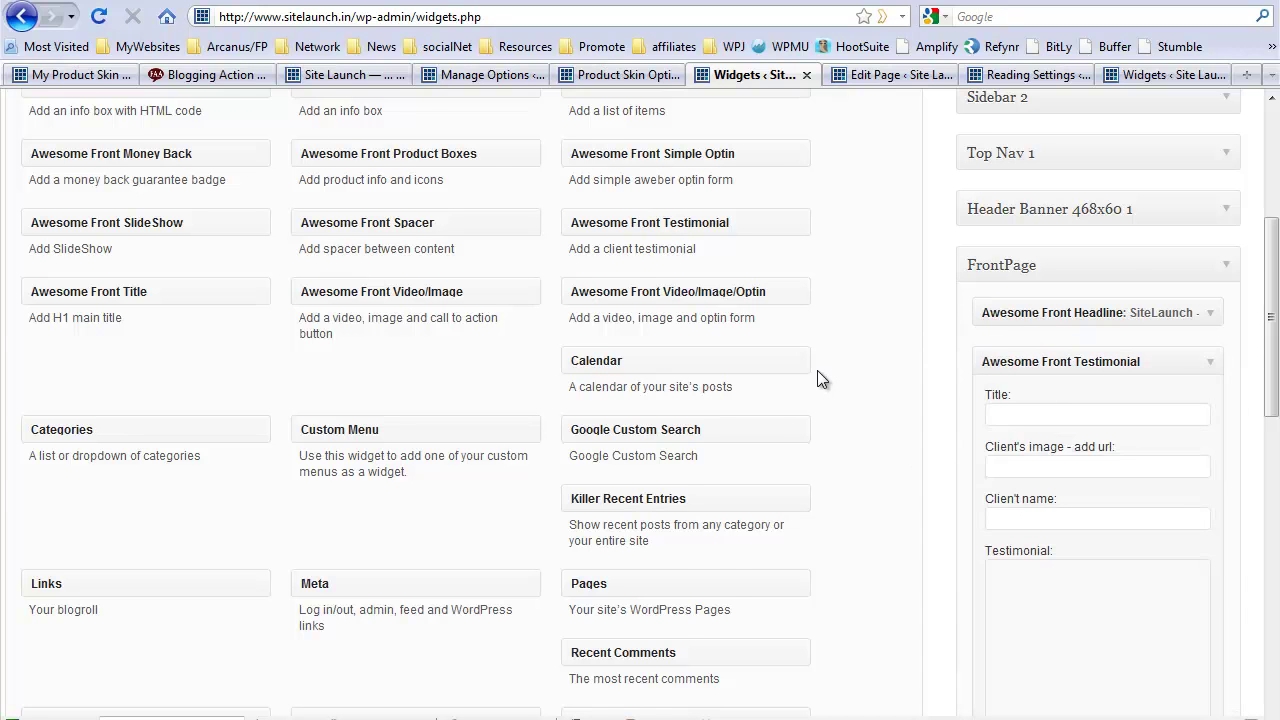
{"action": "scroll", "coordinate": [817, 370], "scroll_direction": "down", "scroll_amount": 4}
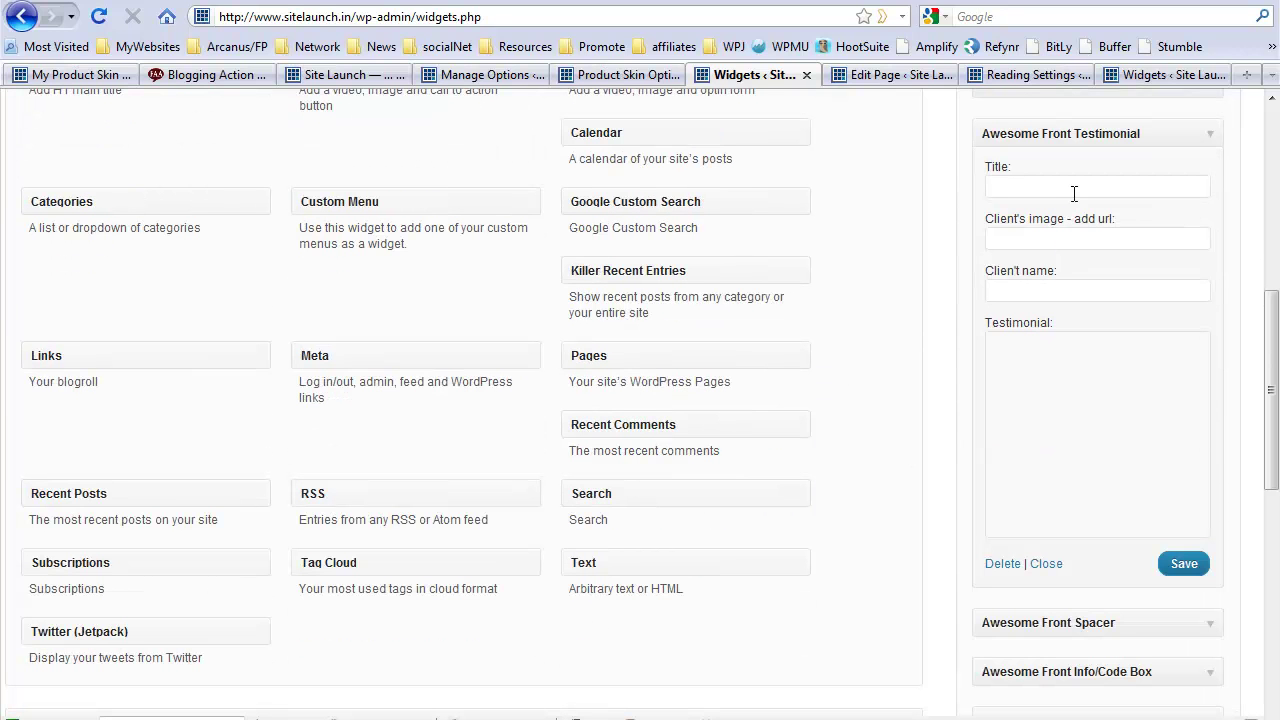
{"action": "type", "text": "T"}
{"action": "type", "text": "his is t"}
{"action": "type", "text": "he testimo"}
{"action": "type", "text": "n"}
{"action": "type", "text": "ial"}
{"action": "type", "text": " Of You"}
{"action": "key", "text": "BackSpace"}
{"action": "type", "text": "A Fr"}
{"action": "type", "text": "iend"}
{"action": "scroll", "coordinate": [874, 337], "scroll_direction": "up", "scroll_amount": 10}
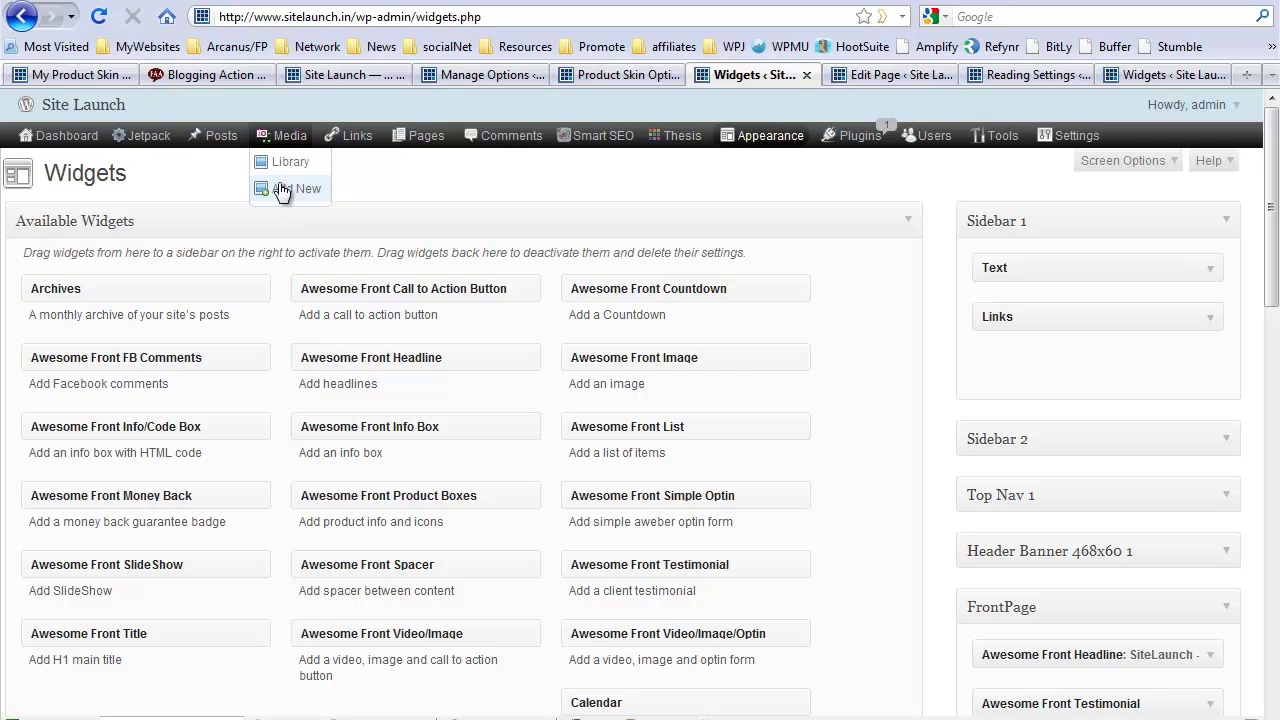
{"action": "scroll", "coordinate": [340, 290], "scroll_direction": "down", "scroll_amount": 2}
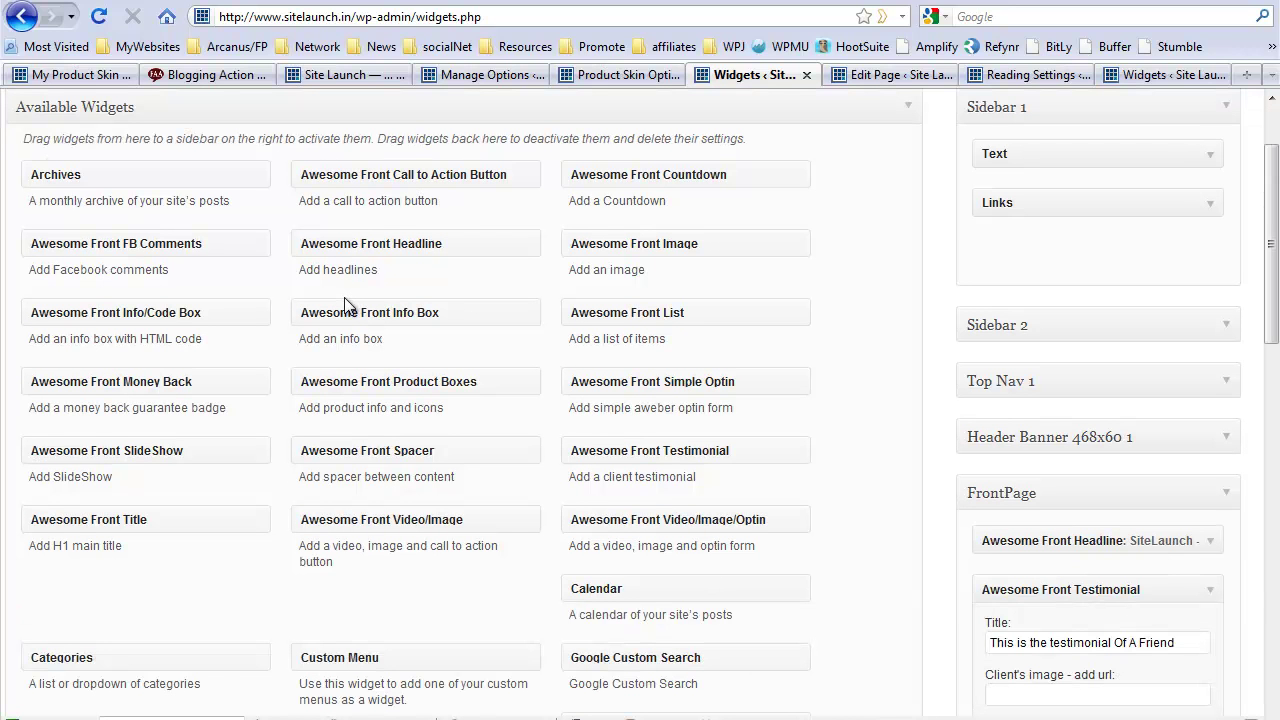
{"action": "scroll", "coordinate": [824, 371], "scroll_direction": "down", "scroll_amount": 4}
{"action": "type", "text": "Fri"}
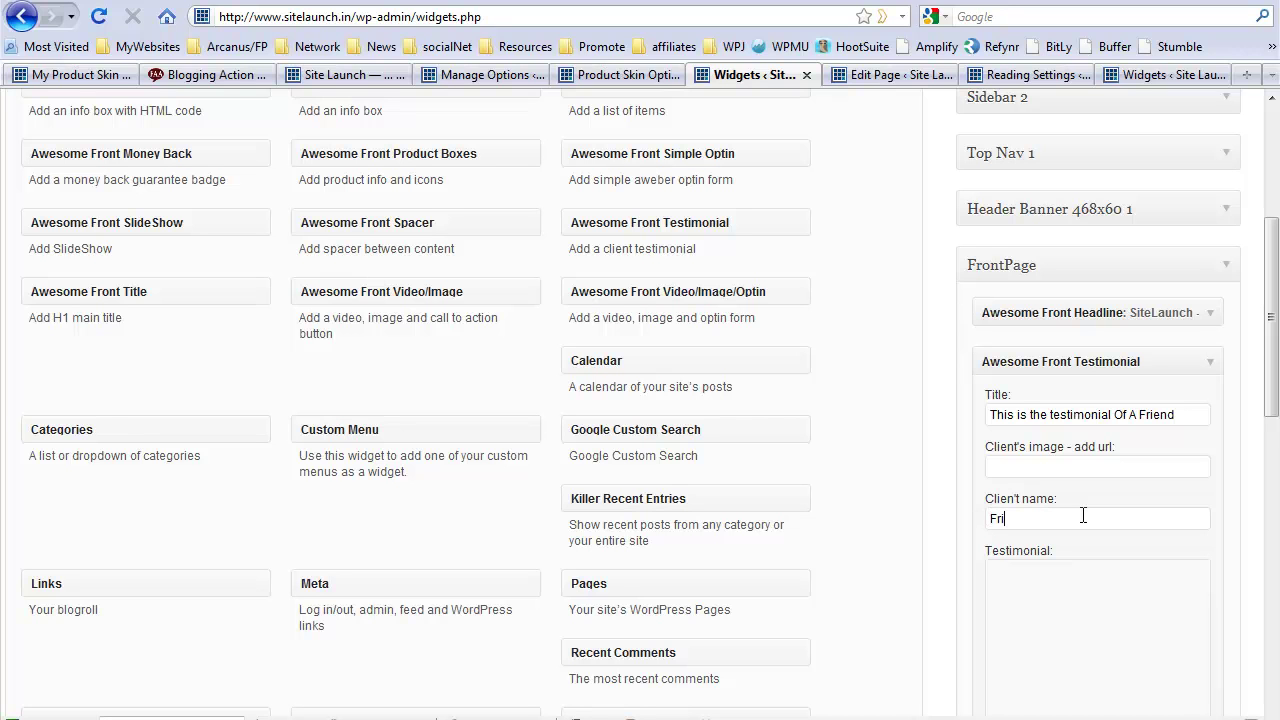
- Give the testimonial client name 'Friend' and text 'Ditesco is awesome', then save the widget
{"action": "type", "text": "end"}
{"action": "scroll", "coordinate": [1170, 515], "scroll_direction": "down", "scroll_amount": 3}
{"action": "left_click", "coordinate": [1127, 424]}
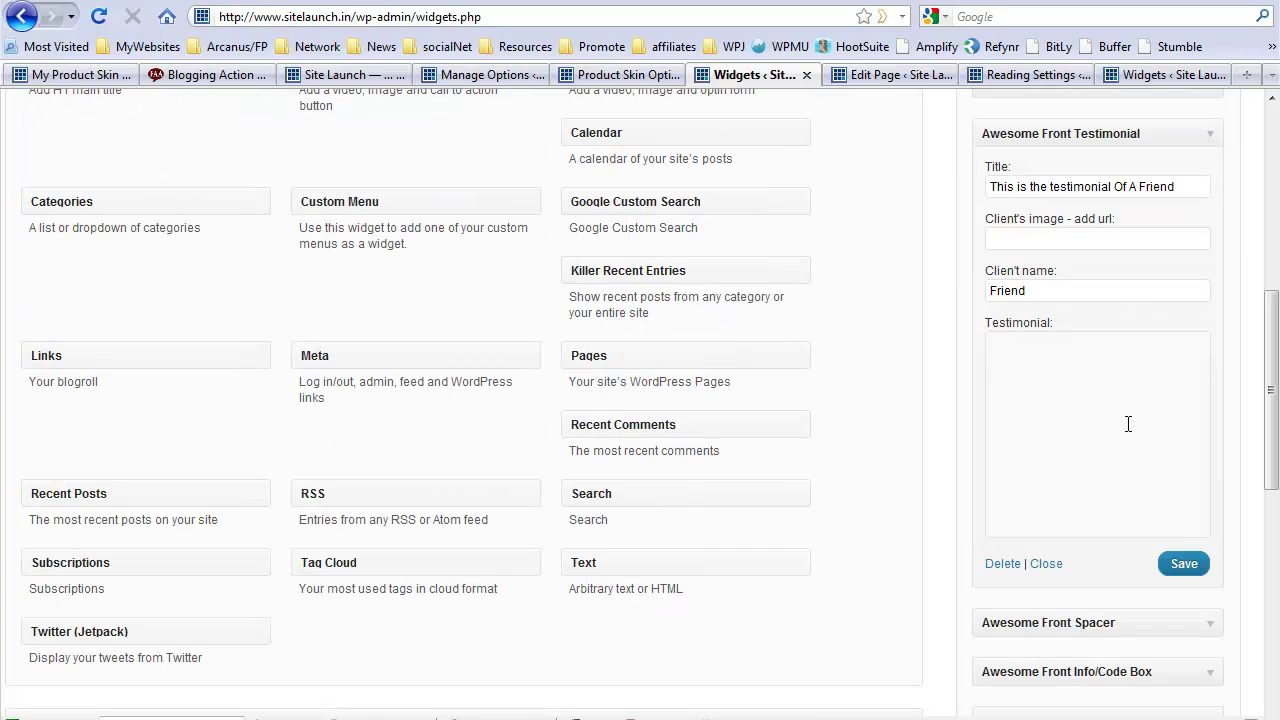
{"action": "type", "text": "T"}
{"action": "key", "text": "BackSpace"}
{"action": "type", "text": "Dite"}
{"action": "type", "text": "sc"}
{"action": "type", "text": "o is awe"}
{"action": "type", "text": "some"}
{"action": "left_click", "coordinate": [1184, 565]}
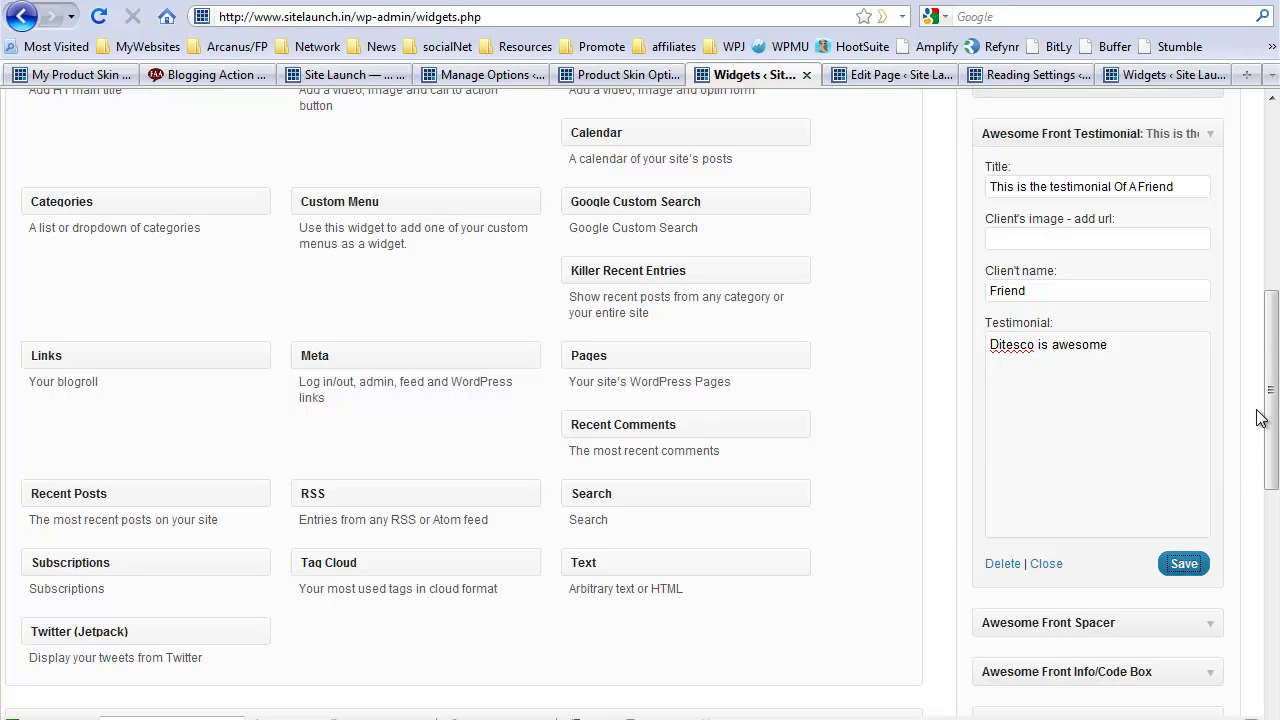
{"action": "scroll", "coordinate": [1260, 418], "scroll_direction": "up", "scroll_amount": 10}
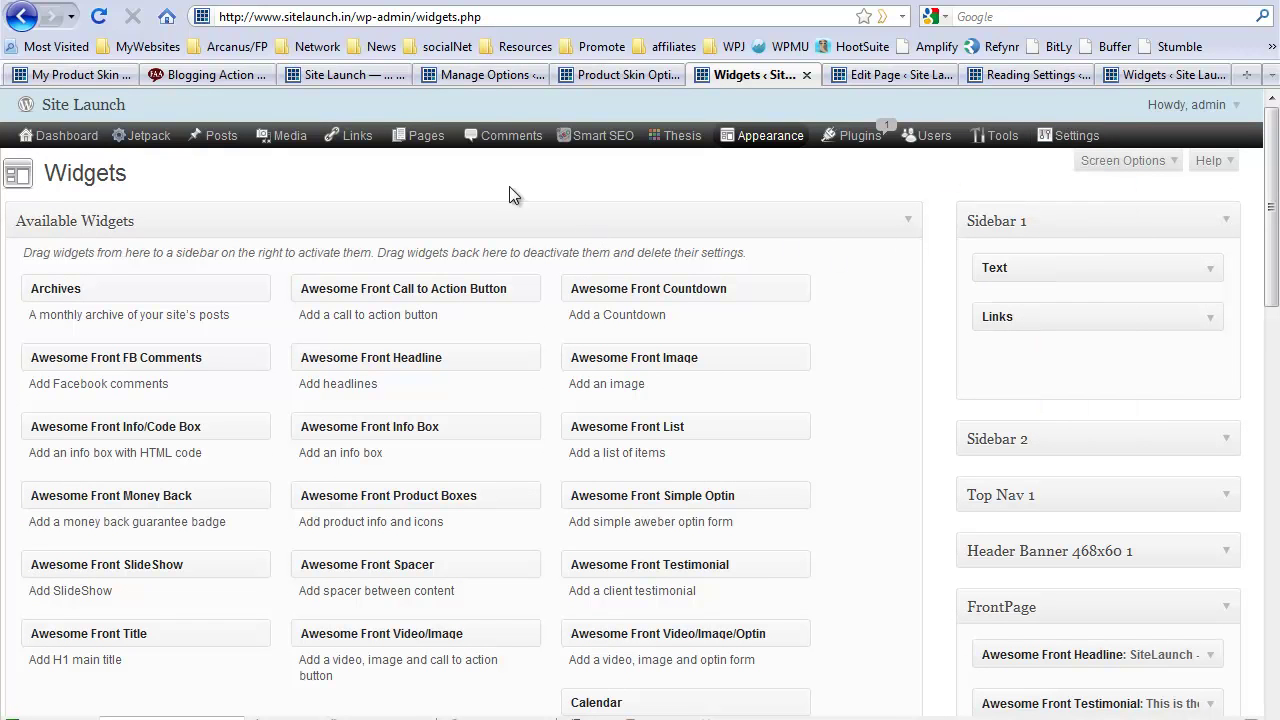
- Check the 'Ditesco is awesome' testimonial on the live front page, then return to Widgets
{"action": "left_click", "coordinate": [105, 106]}
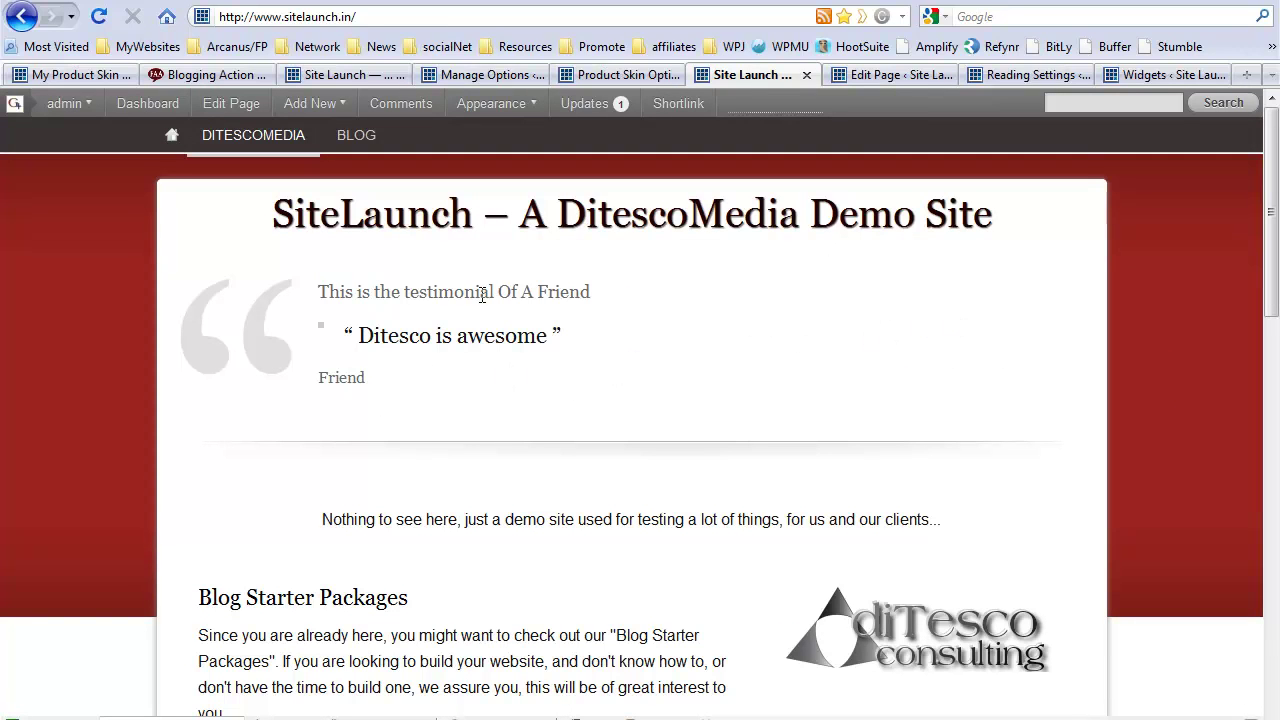
{"action": "scroll", "coordinate": [1188, 433], "scroll_direction": "down", "scroll_amount": 5}
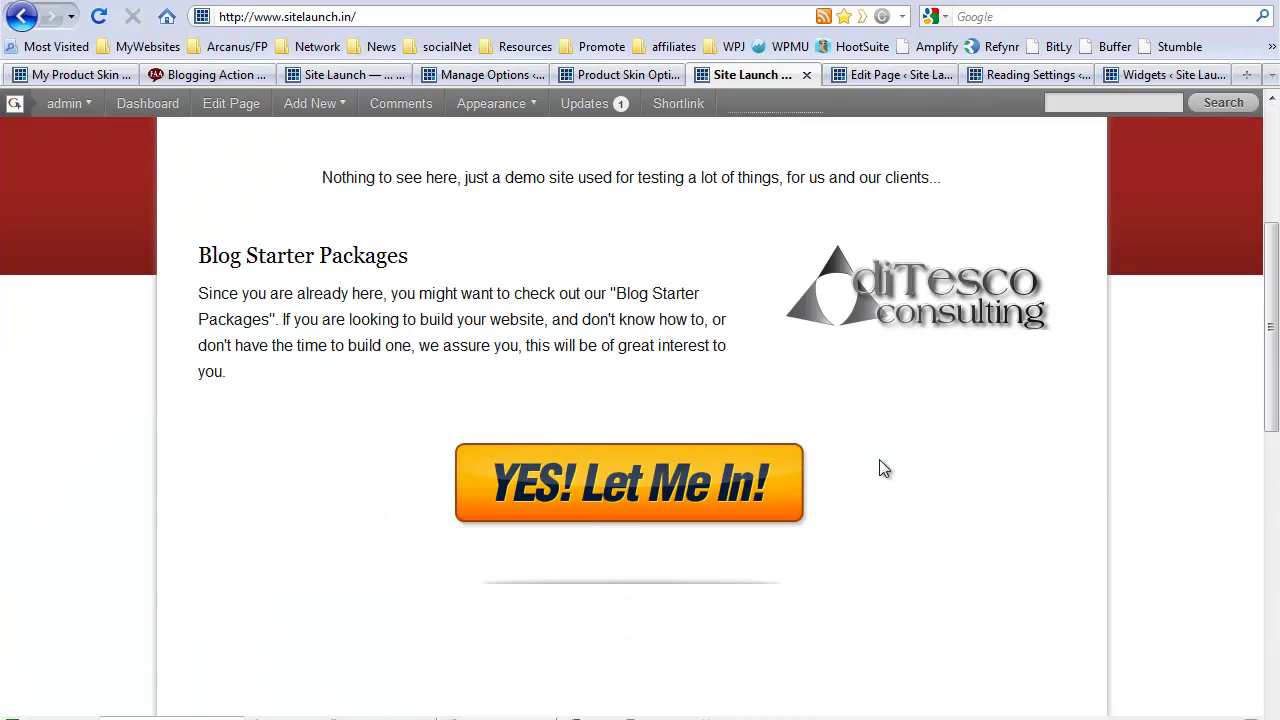
{"action": "scroll", "coordinate": [1191, 408], "scroll_direction": "up", "scroll_amount": 5}
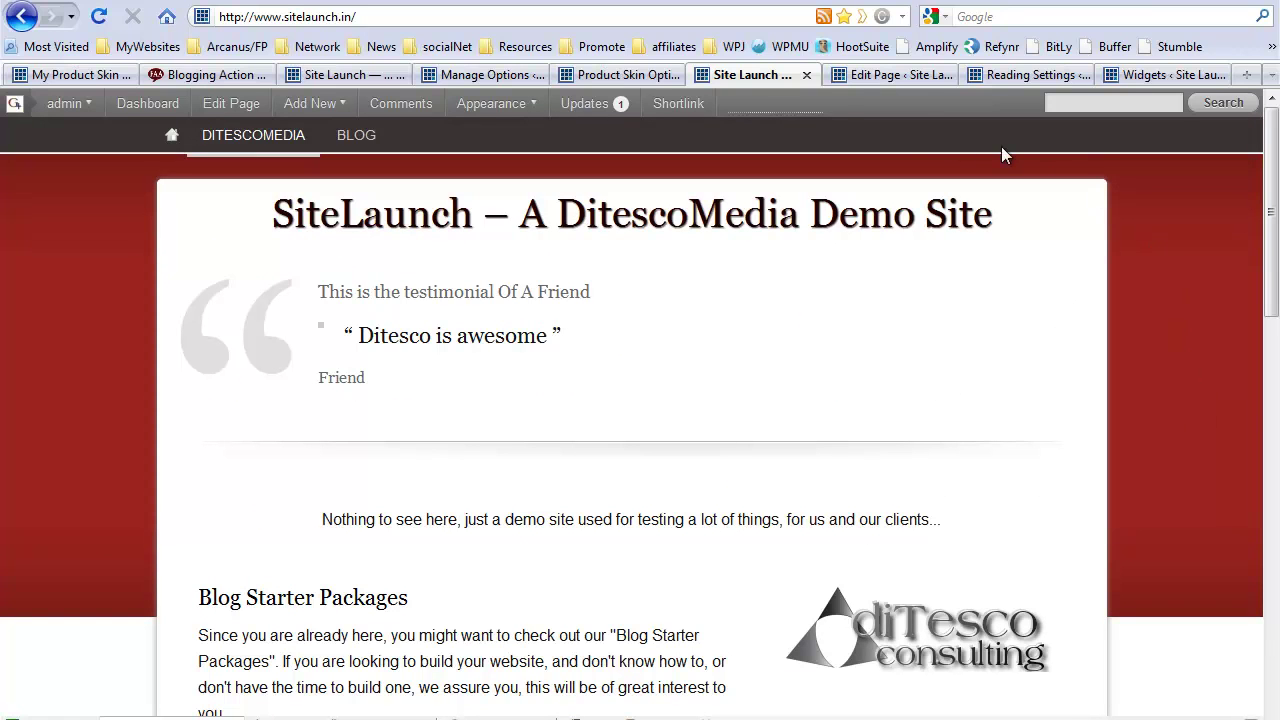
{"action": "left_click", "coordinate": [1165, 74]}
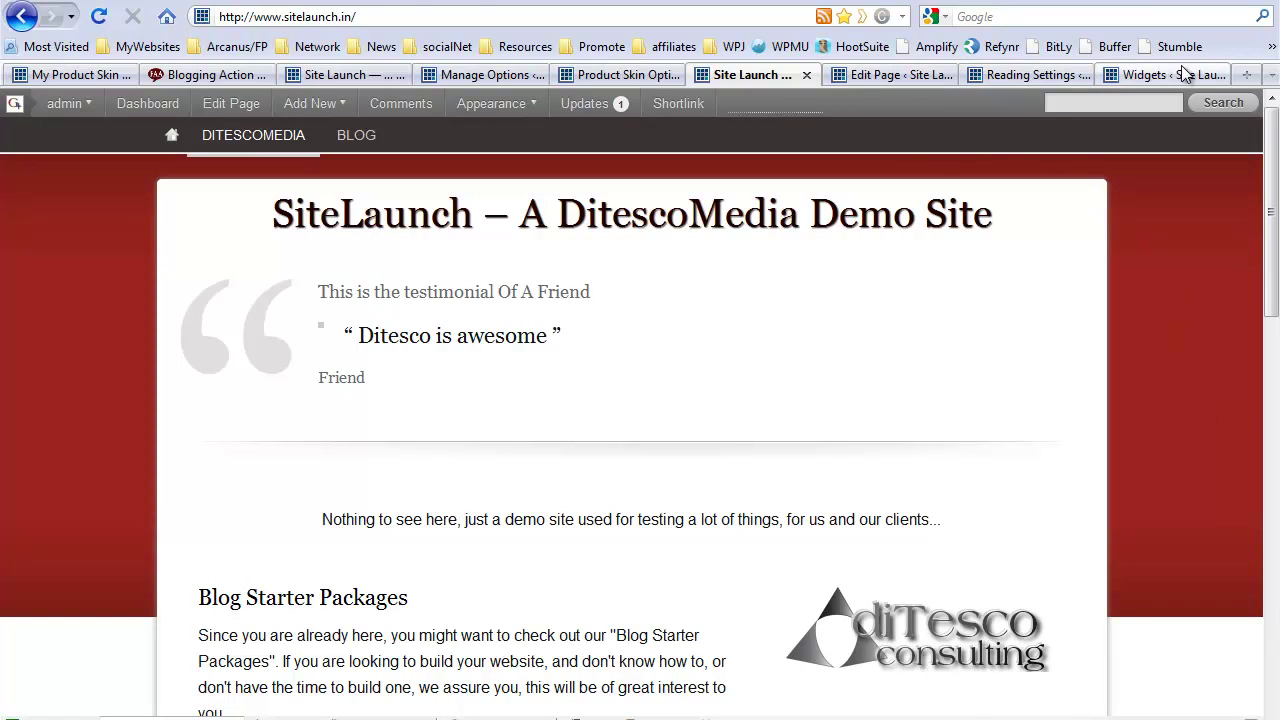
- Expand the FrontPage area and drag the Awesome Front Countdown widget into it
{"action": "scroll", "coordinate": [884, 490], "scroll_direction": "down", "scroll_amount": 4}
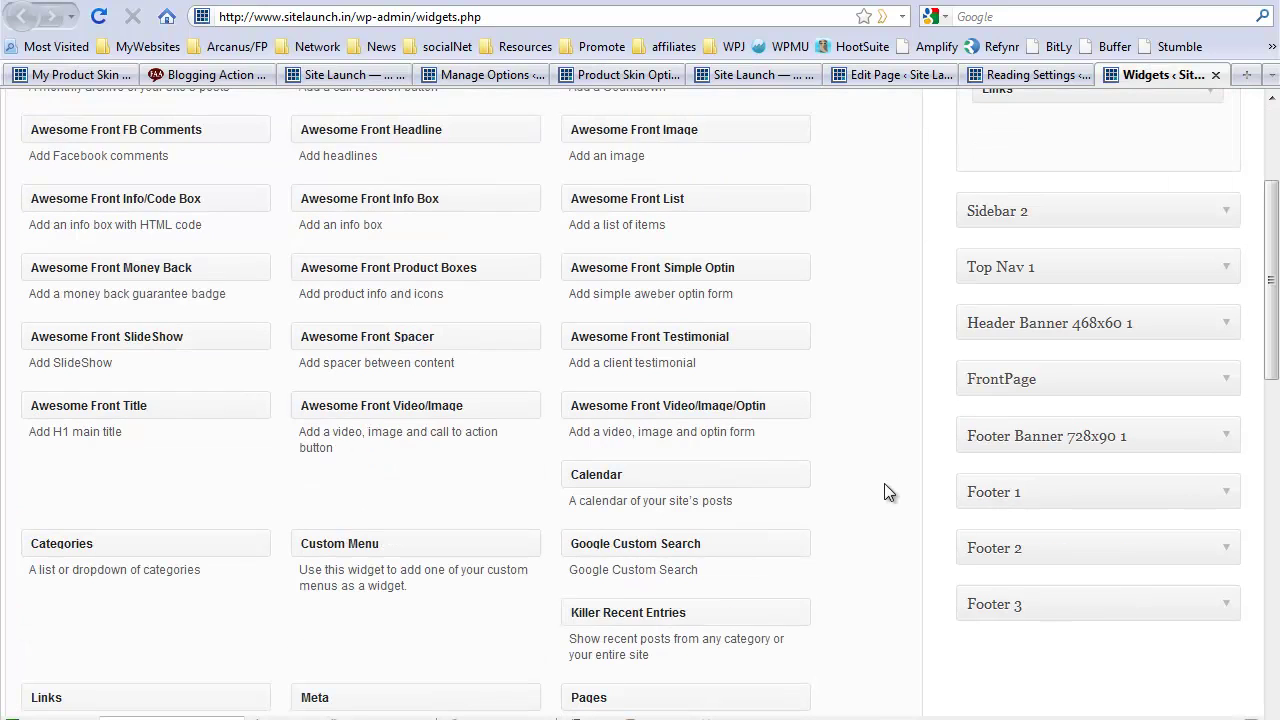
{"action": "left_click", "coordinate": [1233, 384]}
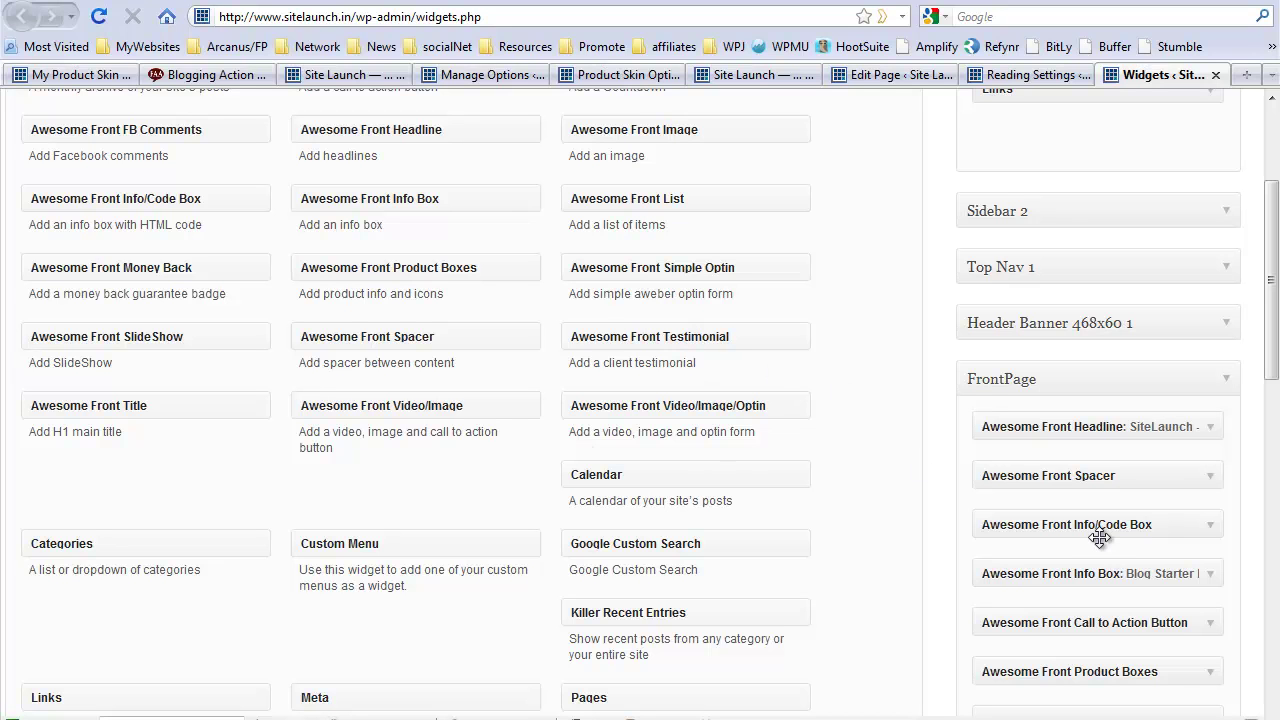
{"action": "scroll", "coordinate": [480, 535], "scroll_direction": "up", "scroll_amount": 4}
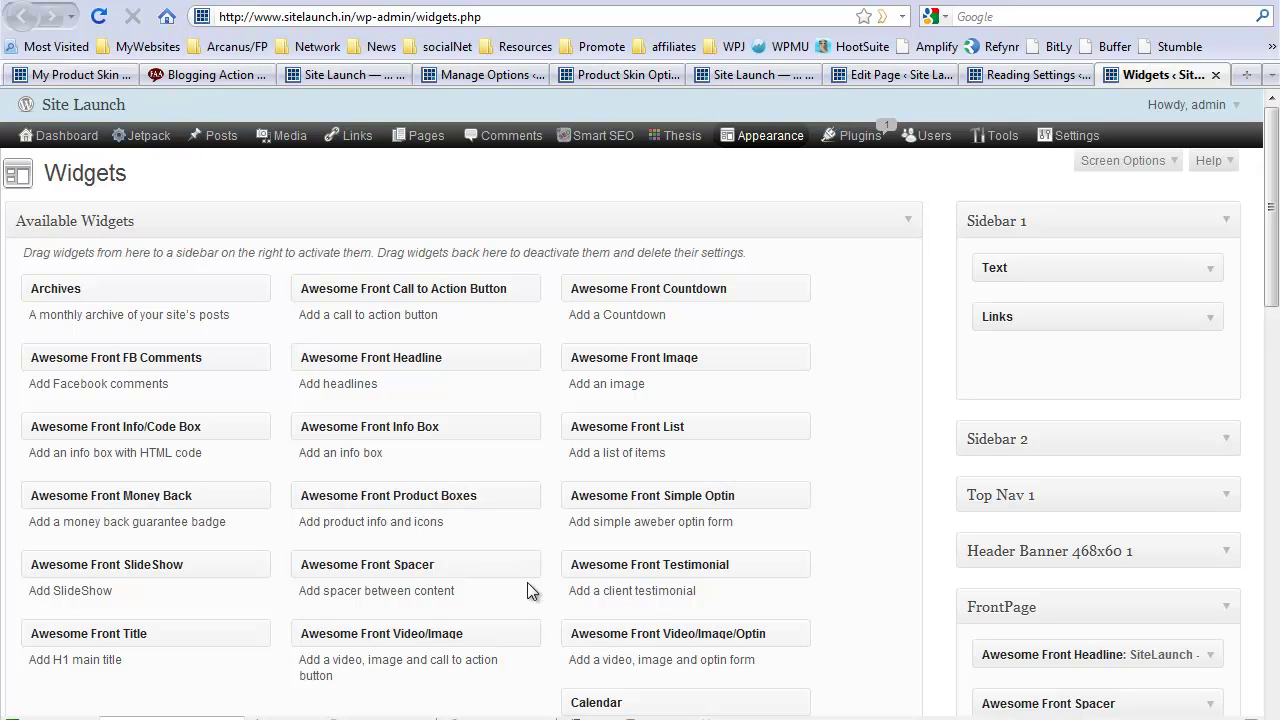
{"action": "scroll", "coordinate": [780, 440], "scroll_direction": "down", "scroll_amount": 4}
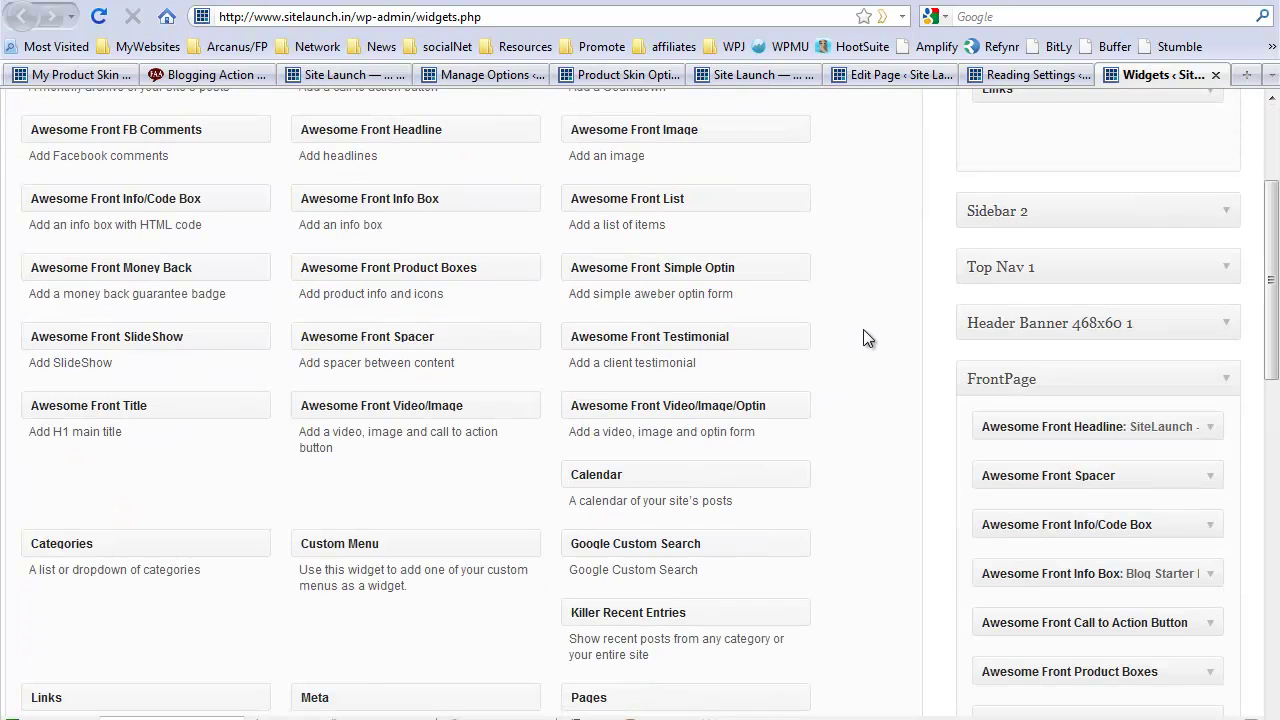
{"action": "scroll", "coordinate": [1213, 481], "scroll_direction": "up", "scroll_amount": 4}
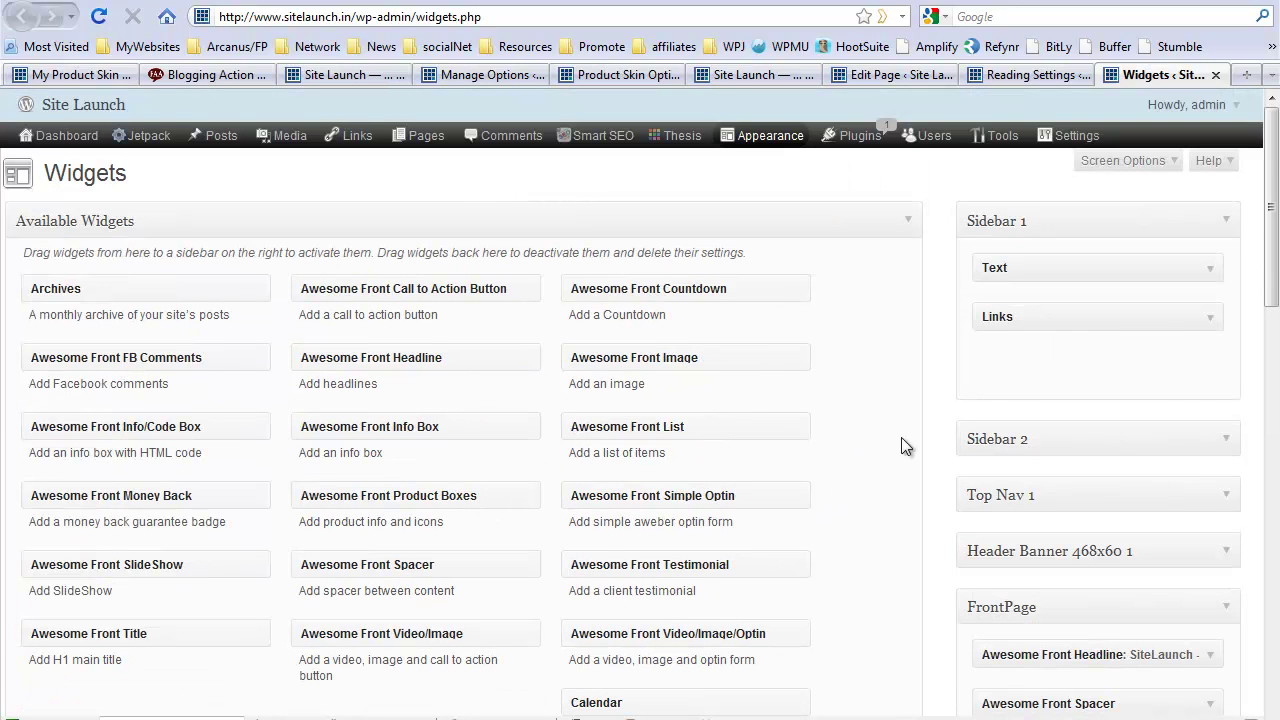
{"action": "mouse_move", "coordinate": [678, 288]}
{"action": "left_mouse_down"}
{"action": "mouse_move", "coordinate": [1001, 598]}
{"action": "mouse_move", "coordinate": [1063, 690]}
{"action": "left_mouse_up"}
- Title the countdown 'Days left' and target year 2011, month 09, day 01
{"action": "scroll", "coordinate": [1210, 580], "scroll_direction": "down", "scroll_amount": 5}
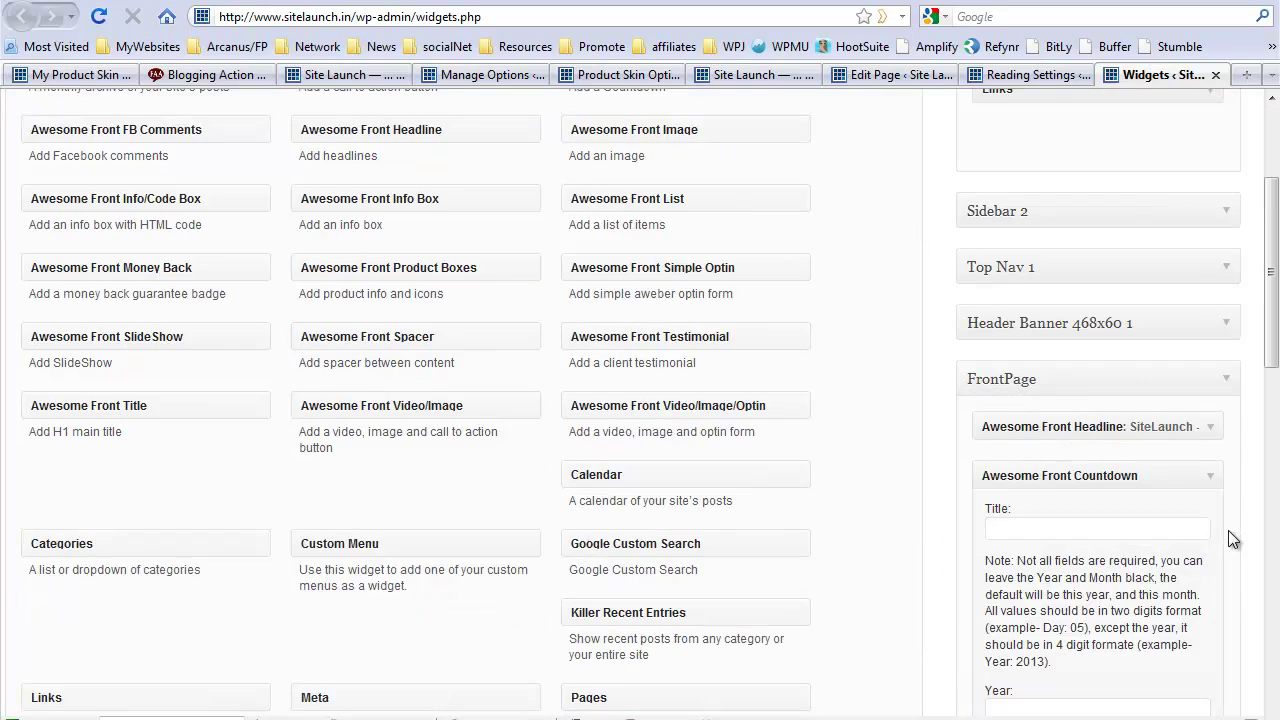
{"action": "scroll", "coordinate": [1224, 540], "scroll_direction": "down", "scroll_amount": 4}
{"action": "scroll", "coordinate": [1226, 525], "scroll_direction": "down", "scroll_amount": 1}
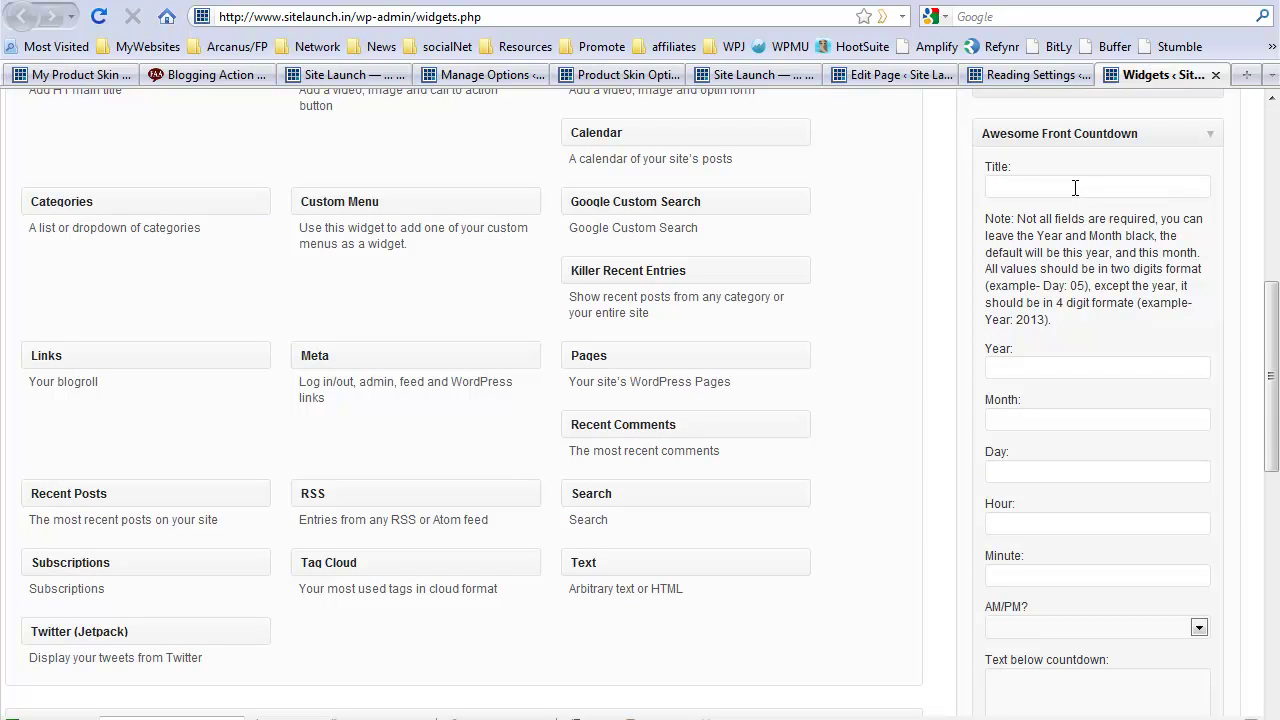
{"action": "type", "text": "D"}
{"action": "type", "text": "ays le"}
{"action": "left_click", "coordinate": [1048, 368]}
{"action": "type", "text": "201"}
{"action": "type", "text": "1"}
{"action": "left_click", "coordinate": [1046, 421]}
{"action": "type", "text": "90"}
{"action": "key", "text": "BackSpace"}
{"action": "key", "text": "BackSpace"}
{"action": "type", "text": "09"}
{"action": "type", "text": "1"}
- Add 'Get it now 50% discount' below the countdown, save, and view the live site
{"action": "scroll", "coordinate": [1185, 548], "scroll_direction": "down", "scroll_amount": 2}
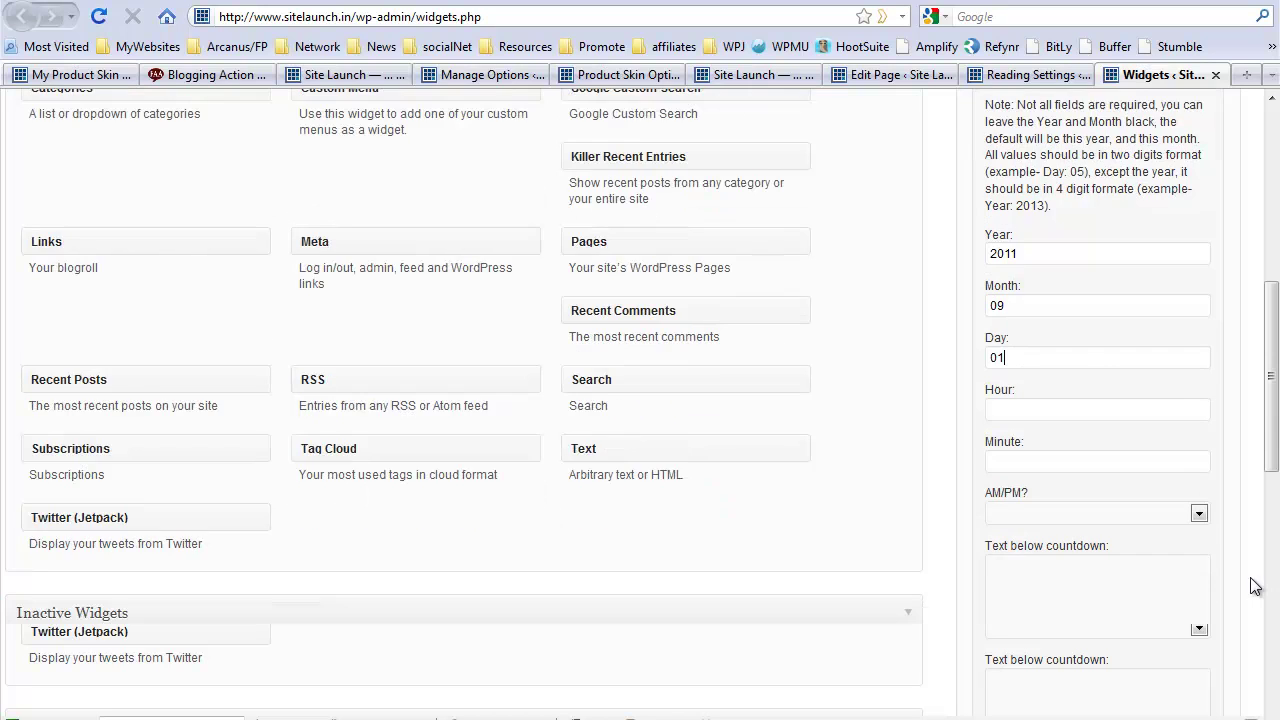
{"action": "left_click", "coordinate": [1095, 596]}
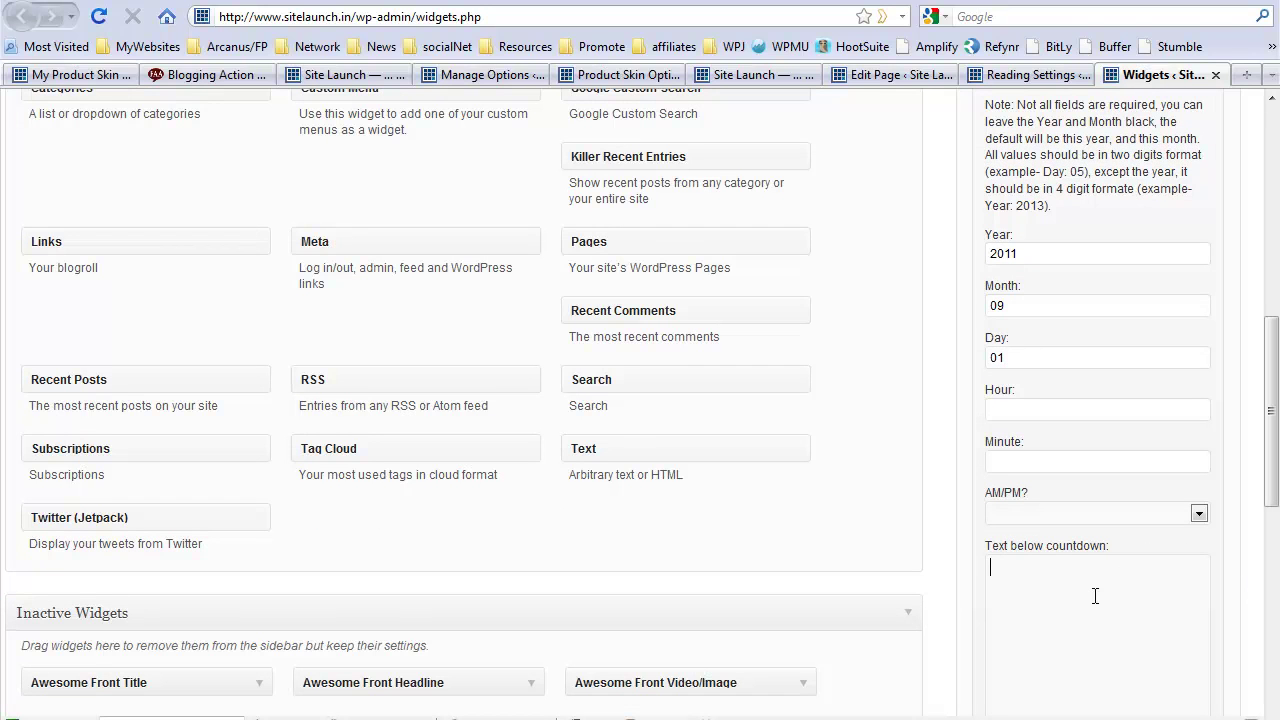
{"action": "type", "text": "Get"}
{"action": "type", "text": " it now "}
{"action": "type", "text": "50% d"}
{"action": "type", "text": "iscount"}
{"action": "scroll", "coordinate": [1190, 600], "scroll_direction": "down", "scroll_amount": 4}
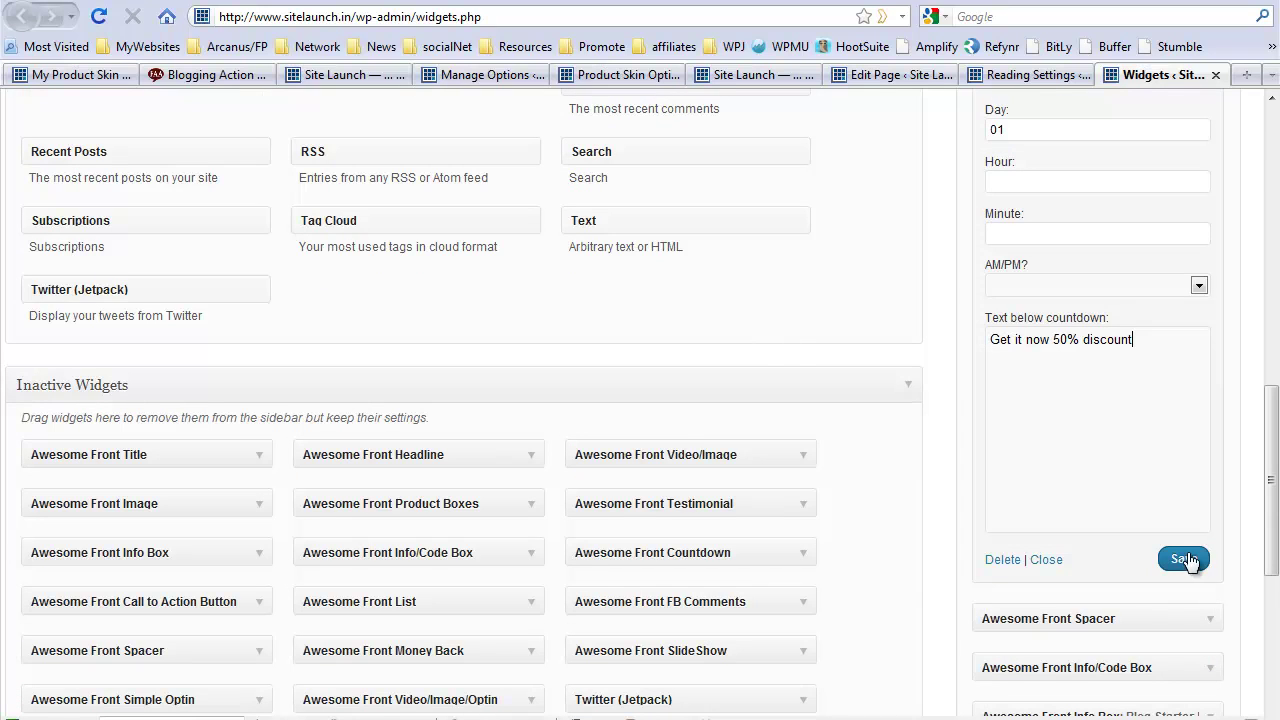
{"action": "left_click", "coordinate": [1185, 559]}
{"action": "scroll", "coordinate": [820, 319], "scroll_direction": "up", "scroll_amount": 15}
{"action": "scroll", "coordinate": [831, 277], "scroll_direction": "up", "scroll_amount": 3}
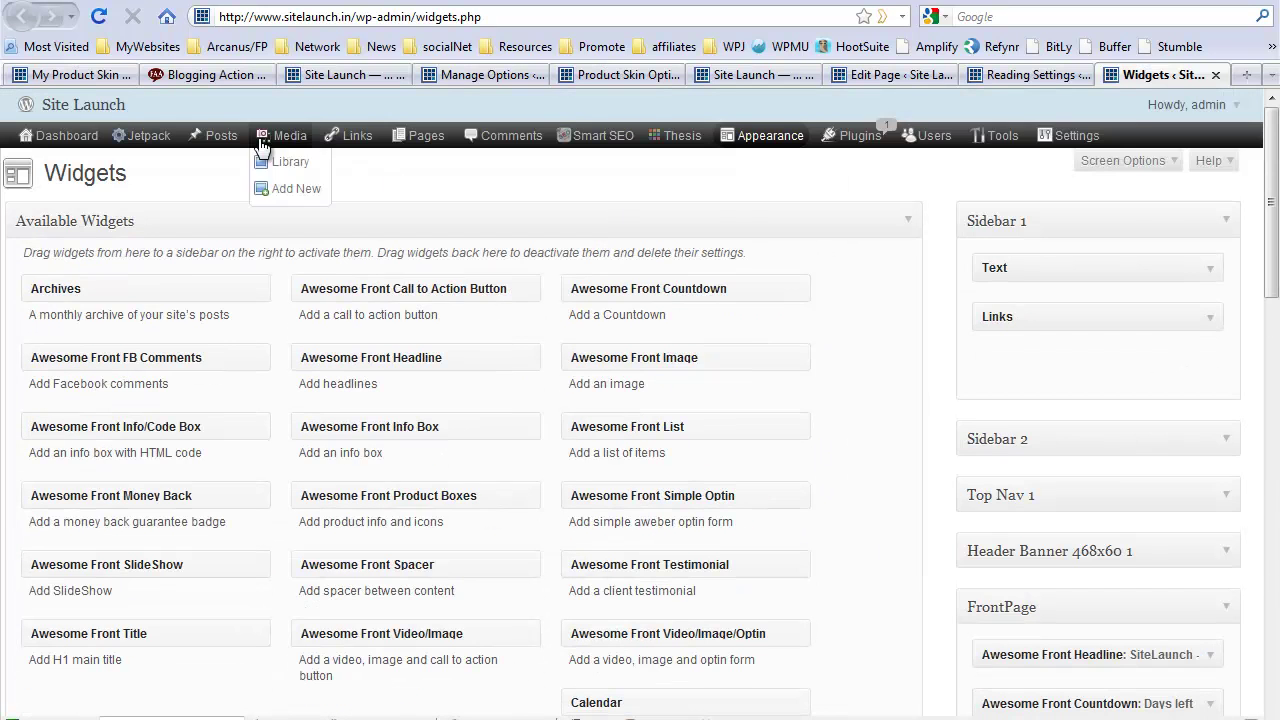
{"action": "left_click", "coordinate": [91, 104]}
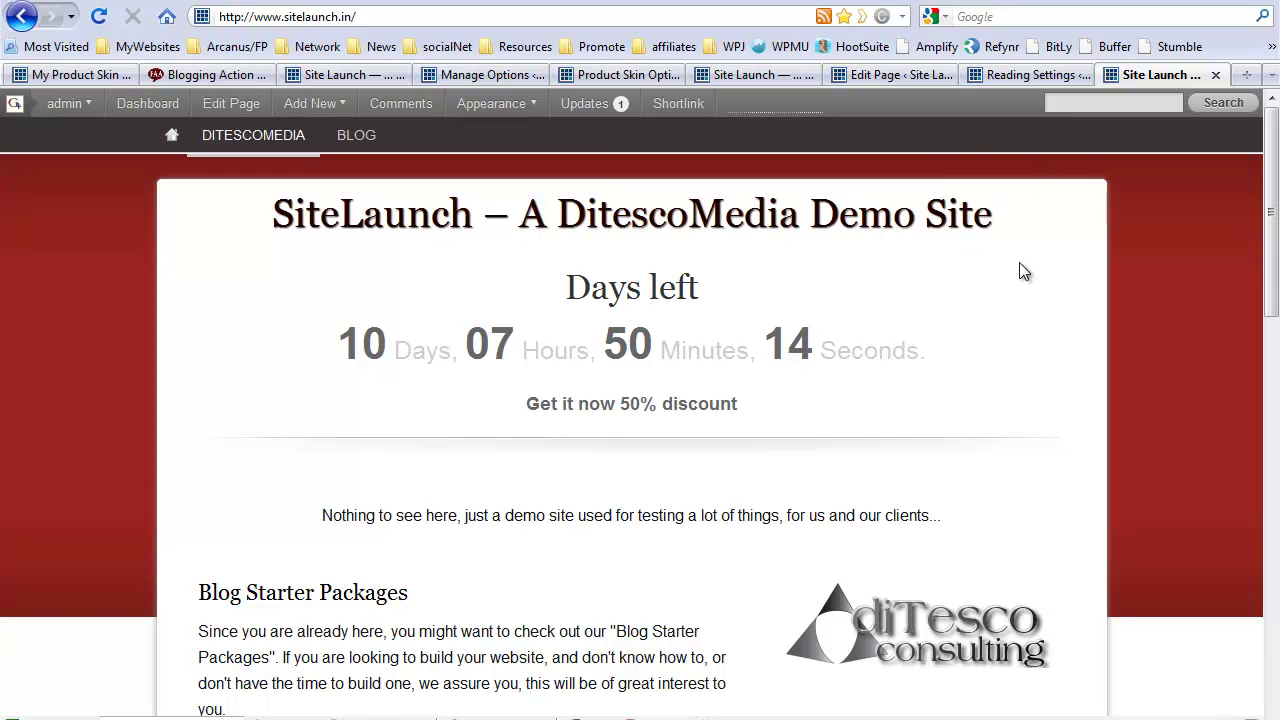
{"action": "mouse_move", "coordinate": [491, 103]}
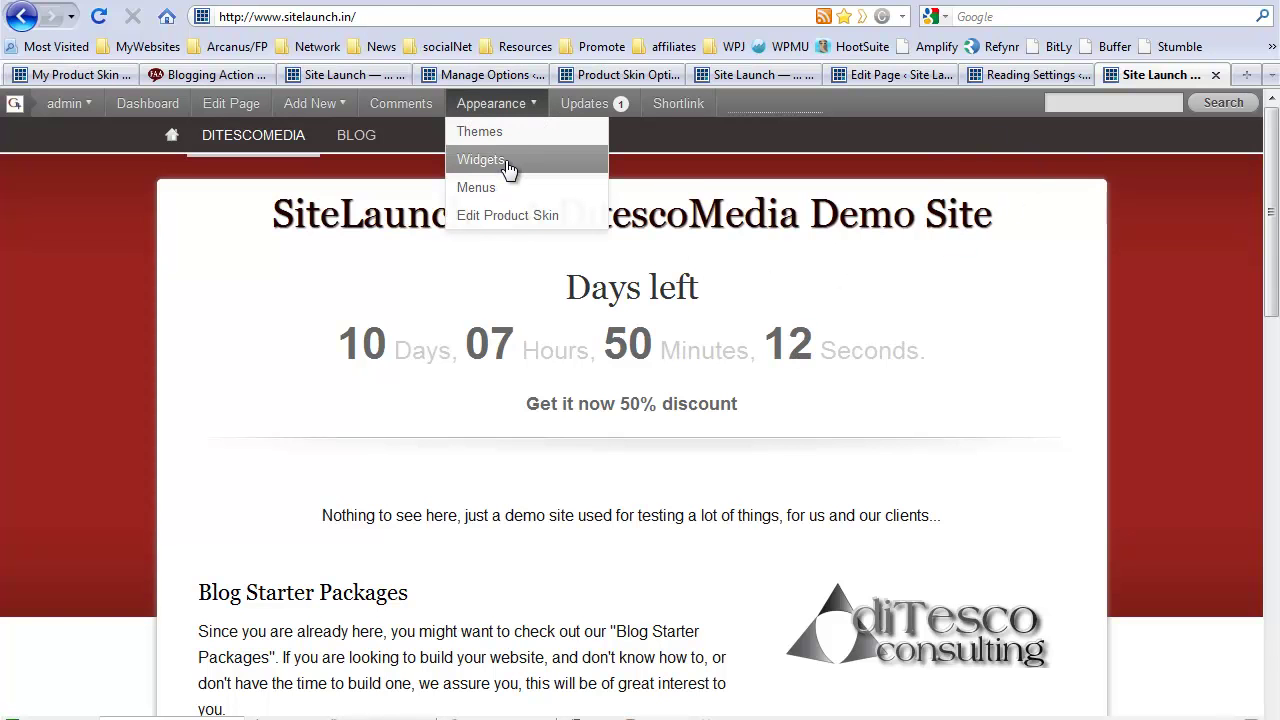
- Return from the live front page to the Widgets admin page
{"action": "left_click", "coordinate": [507, 166]}
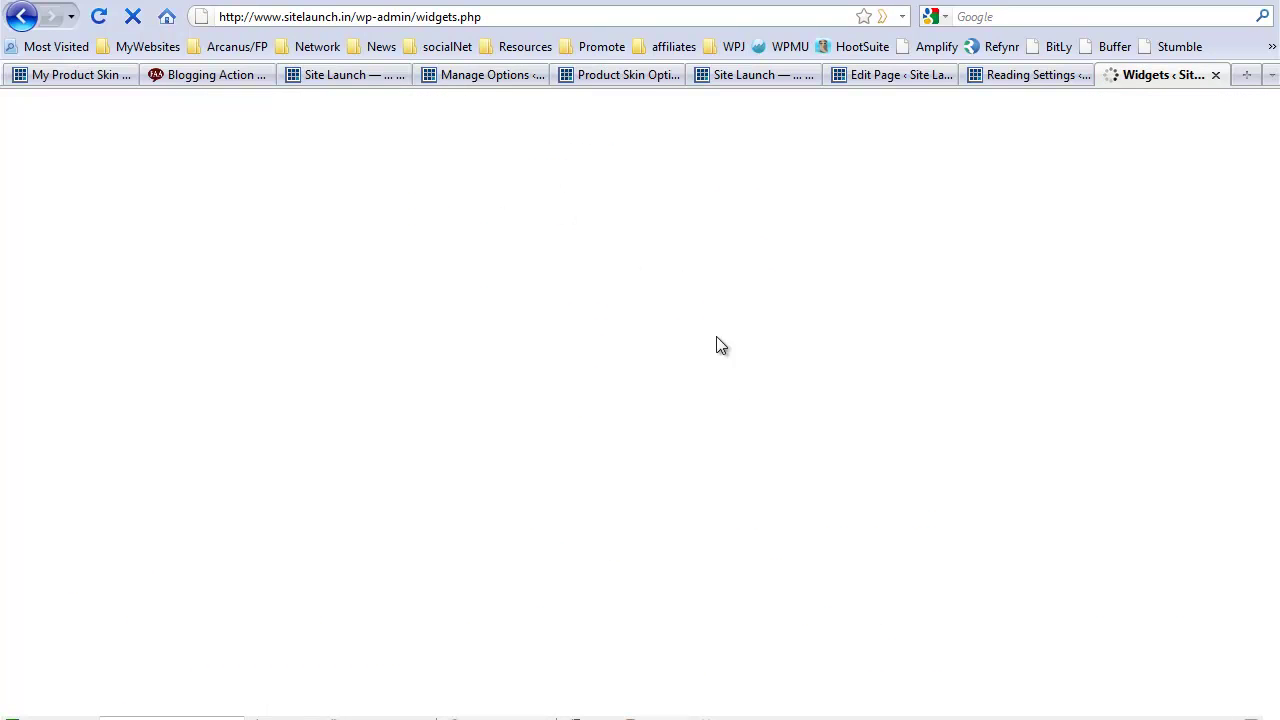
- Place an Awesome Front Spacer in FrontPage directly below the Awesome Front Headline
{"action": "scroll", "coordinate": [1125, 450], "scroll_direction": "down", "scroll_amount": 4}
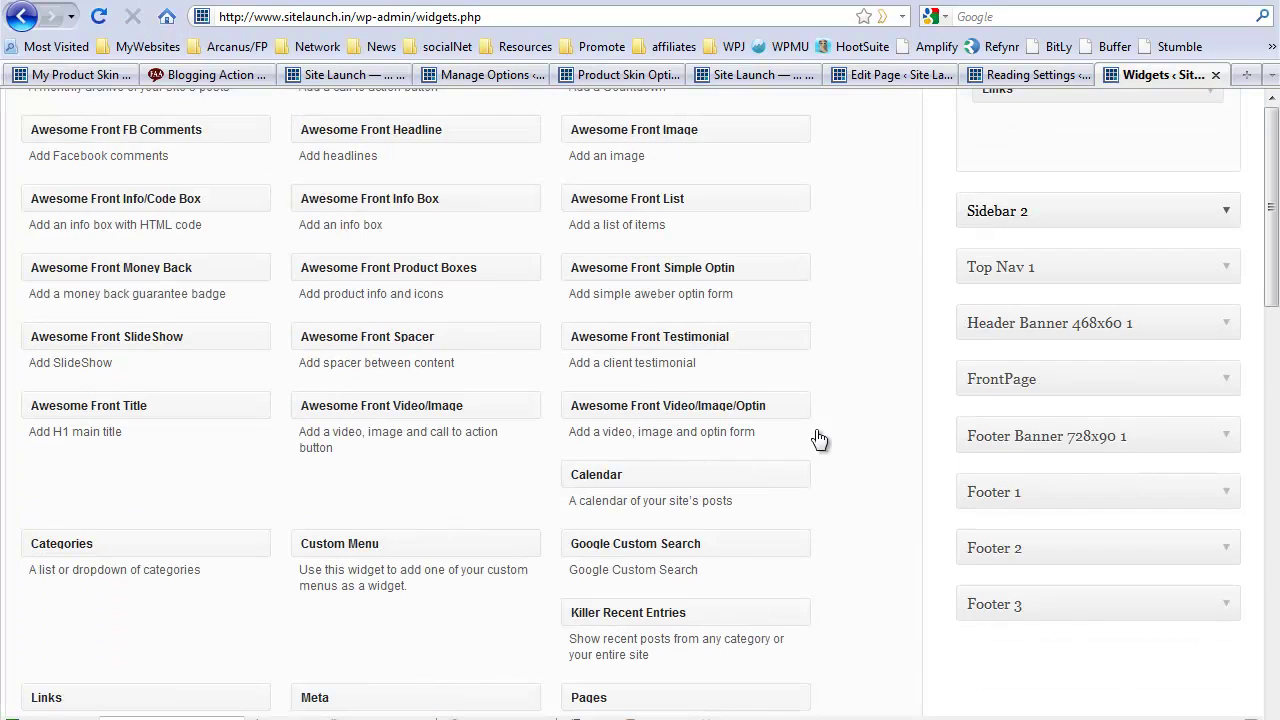
{"action": "scroll", "coordinate": [325, 262], "scroll_direction": "up", "scroll_amount": 2}
{"action": "scroll", "coordinate": [325, 300], "scroll_direction": "up", "scroll_amount": 2}
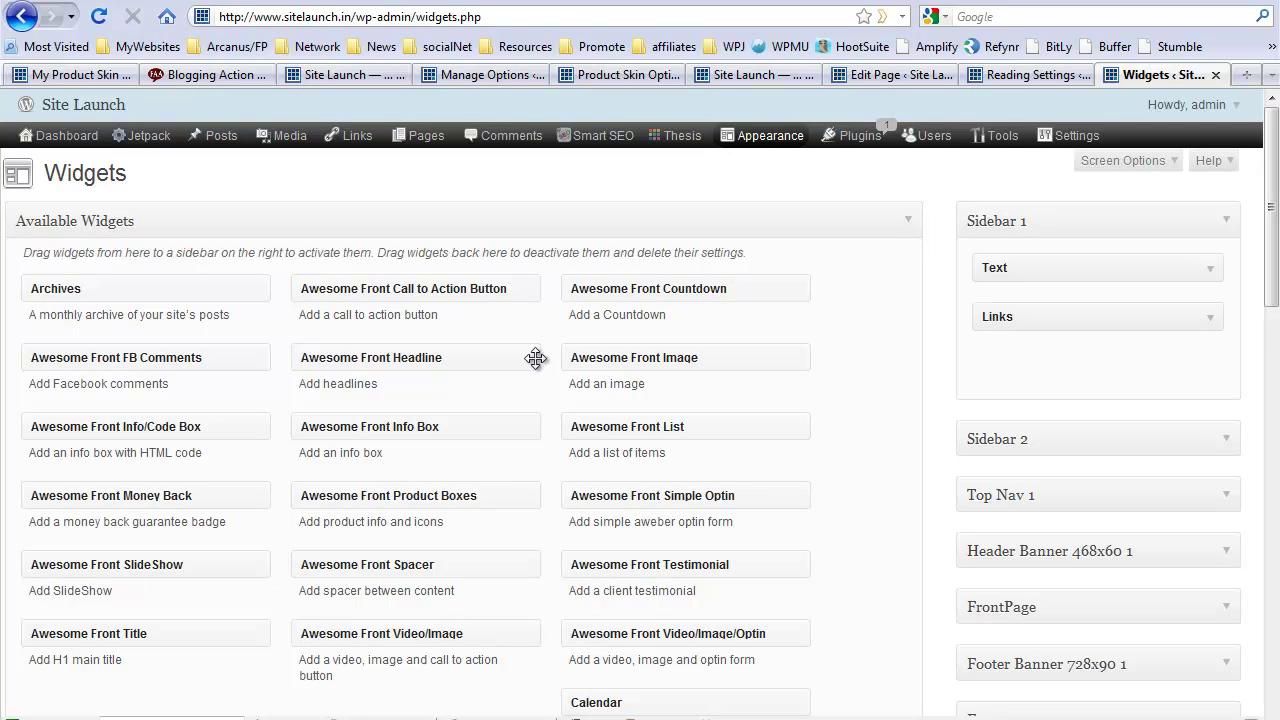
{"action": "scroll", "coordinate": [534, 357], "scroll_direction": "down", "scroll_amount": 2}
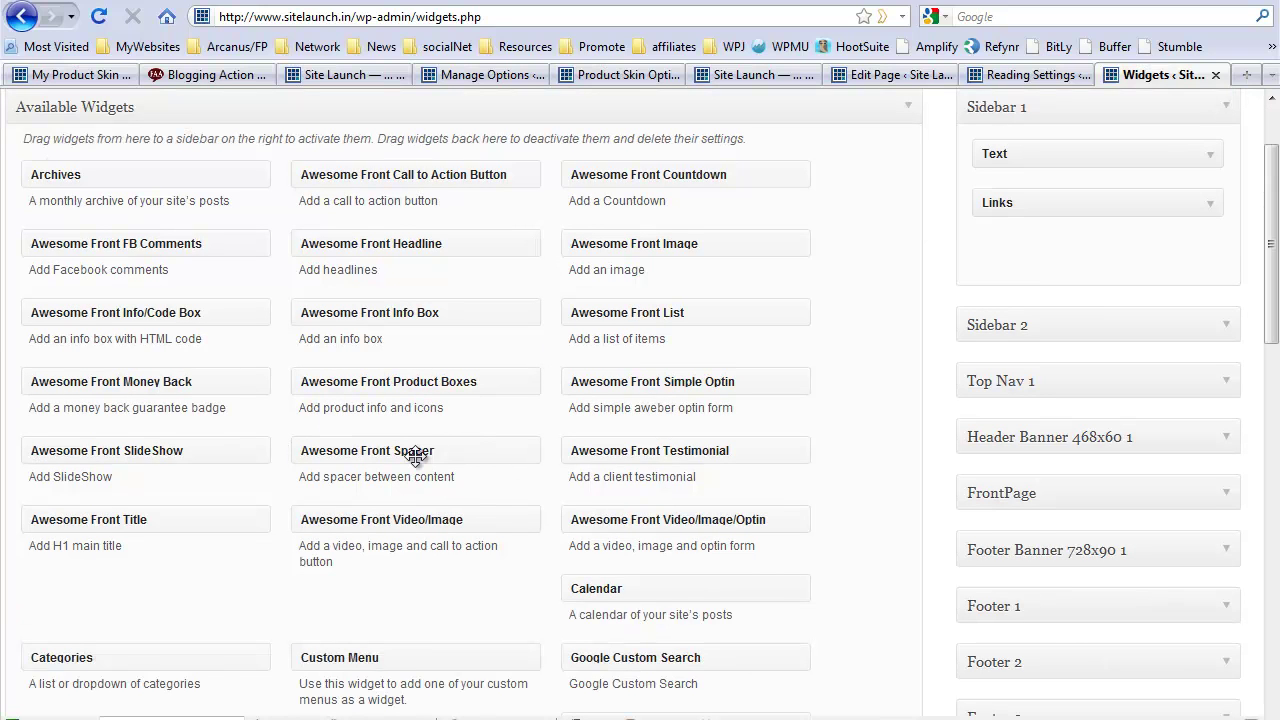
{"action": "left_click_drag", "start_coordinate": [414, 451], "coordinate": [940, 530]}
{"action": "left_click", "coordinate": [1226, 493]}
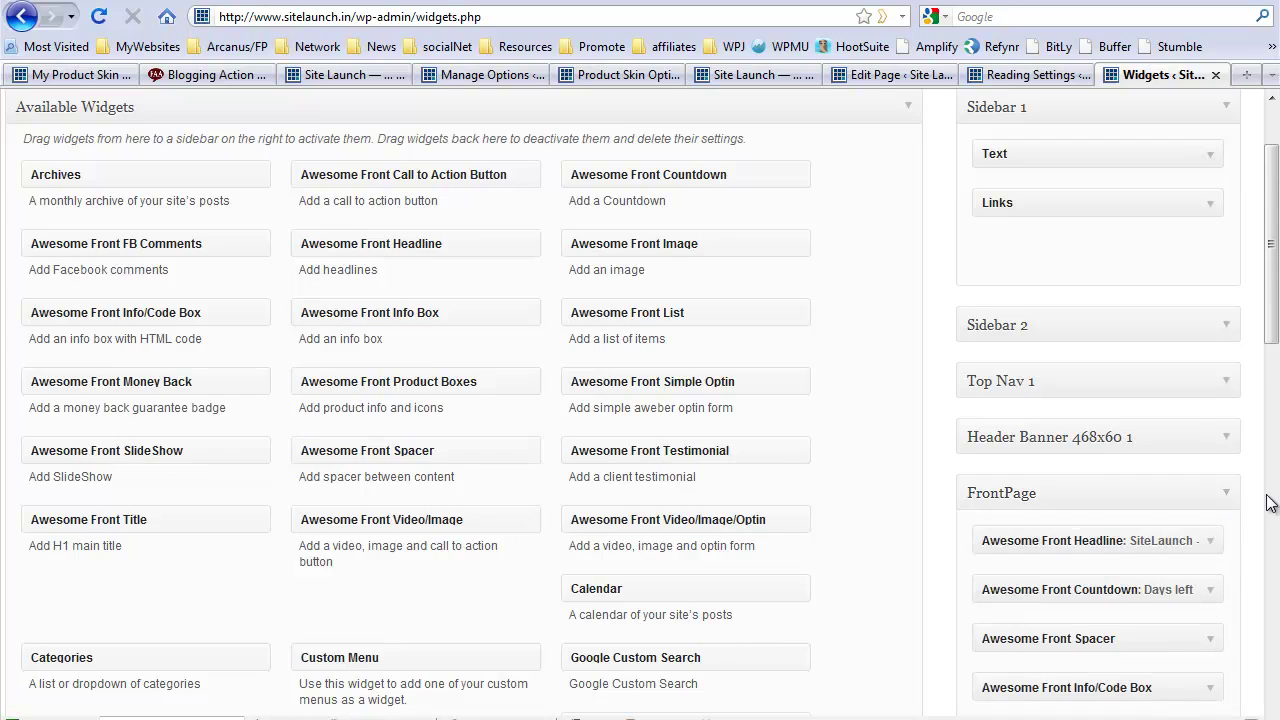
{"action": "scroll", "coordinate": [1240, 500], "scroll_direction": "down", "scroll_amount": 2}
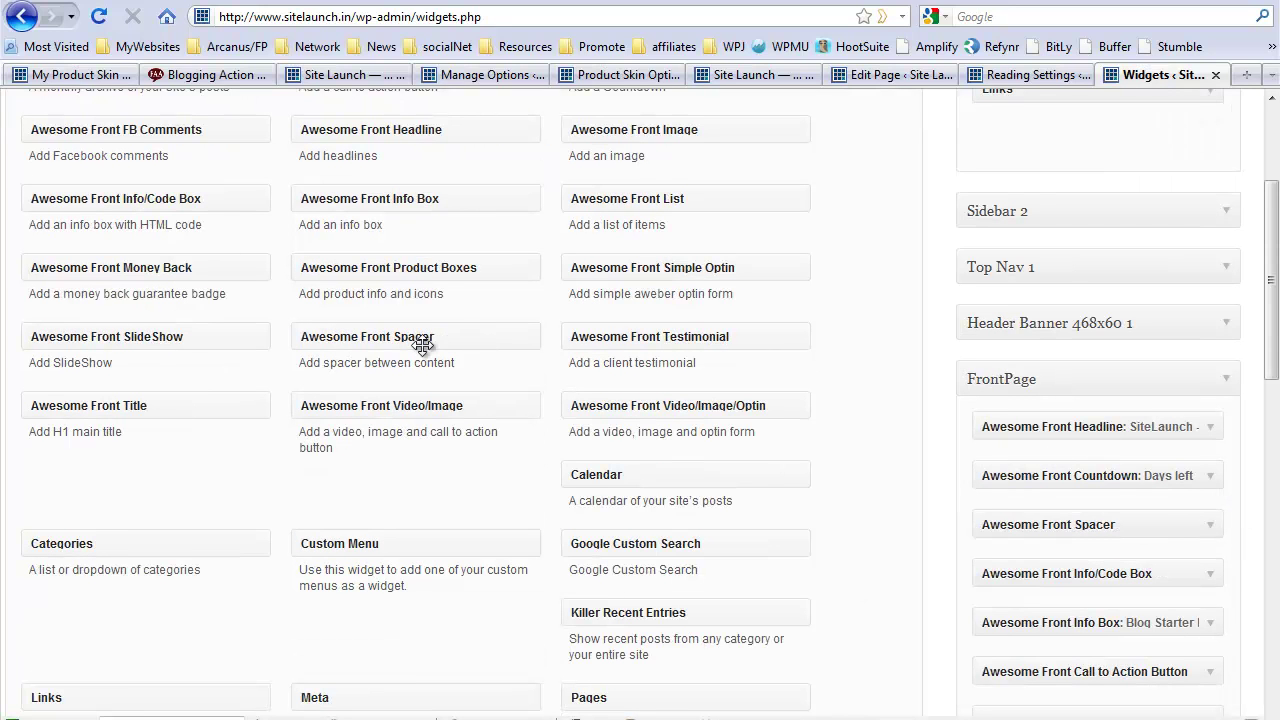
{"action": "left_click_drag", "start_coordinate": [423, 337], "coordinate": [1134, 465]}
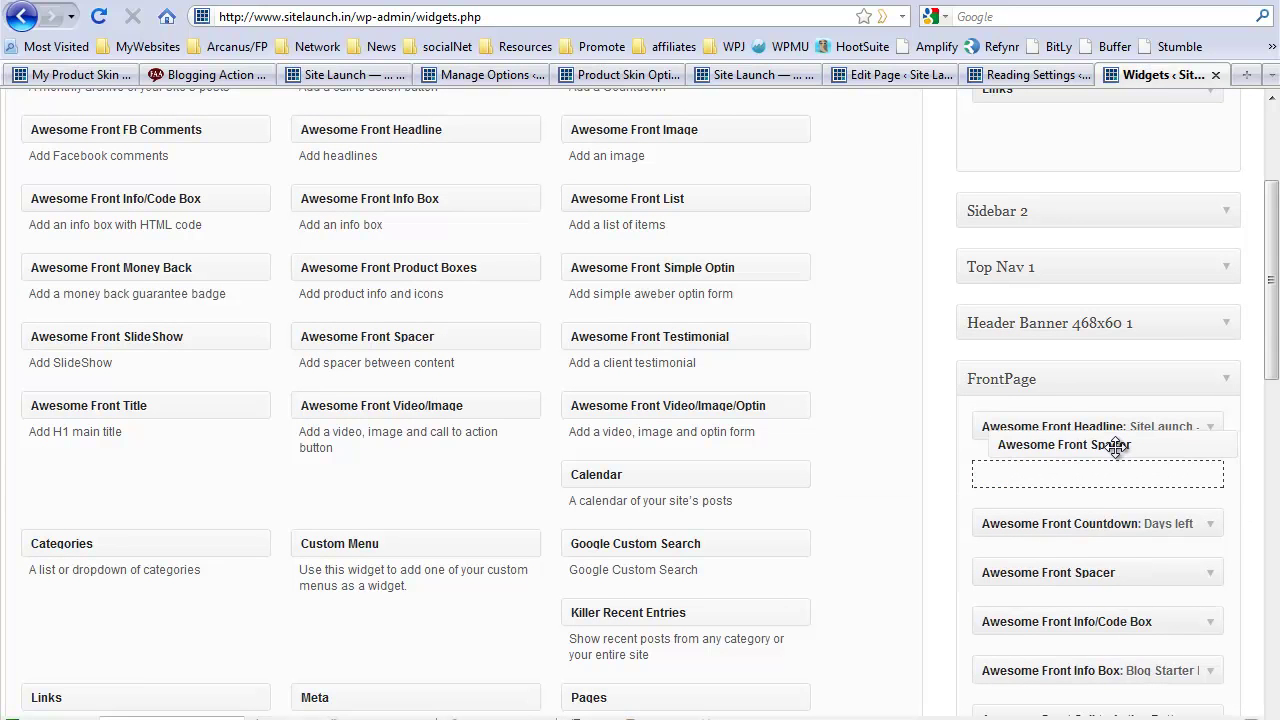
{"action": "left_click_drag", "start_coordinate": [1134, 465], "coordinate": [1108, 462]}
{"action": "scroll", "coordinate": [1218, 565], "scroll_direction": "down", "scroll_amount": 4}
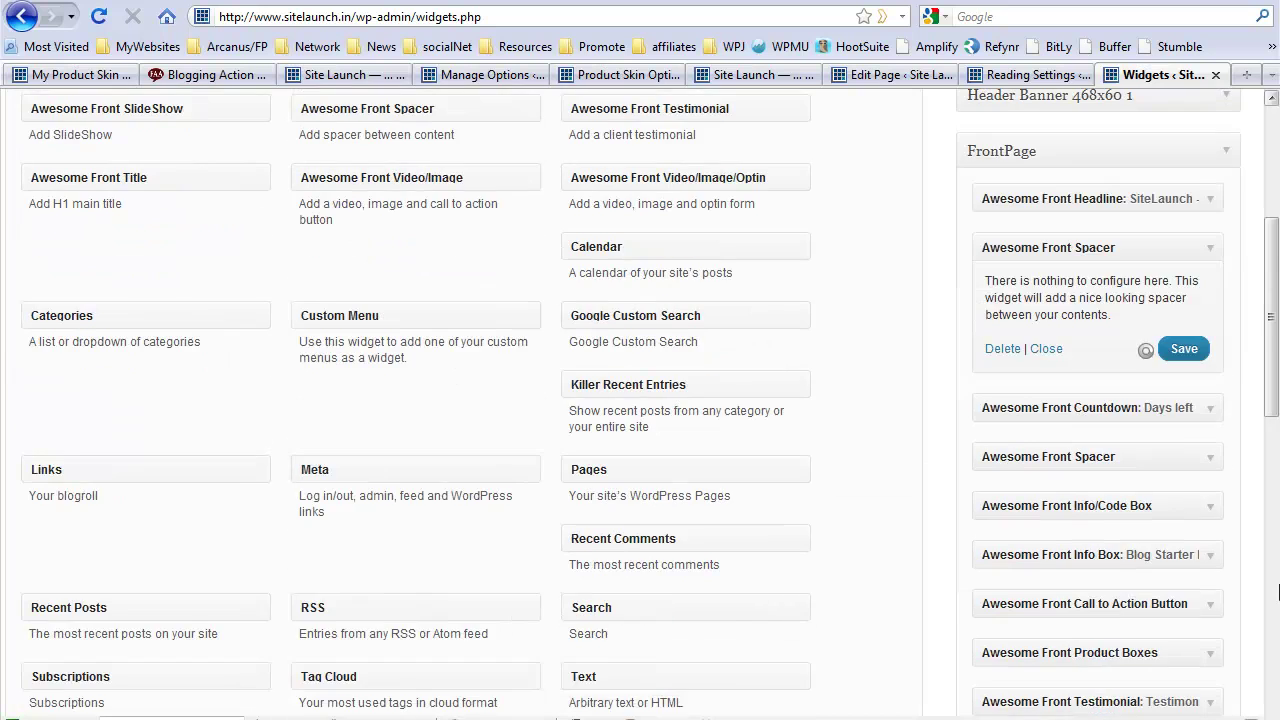
{"action": "scroll", "coordinate": [1220, 466], "scroll_direction": "up", "scroll_amount": 8}
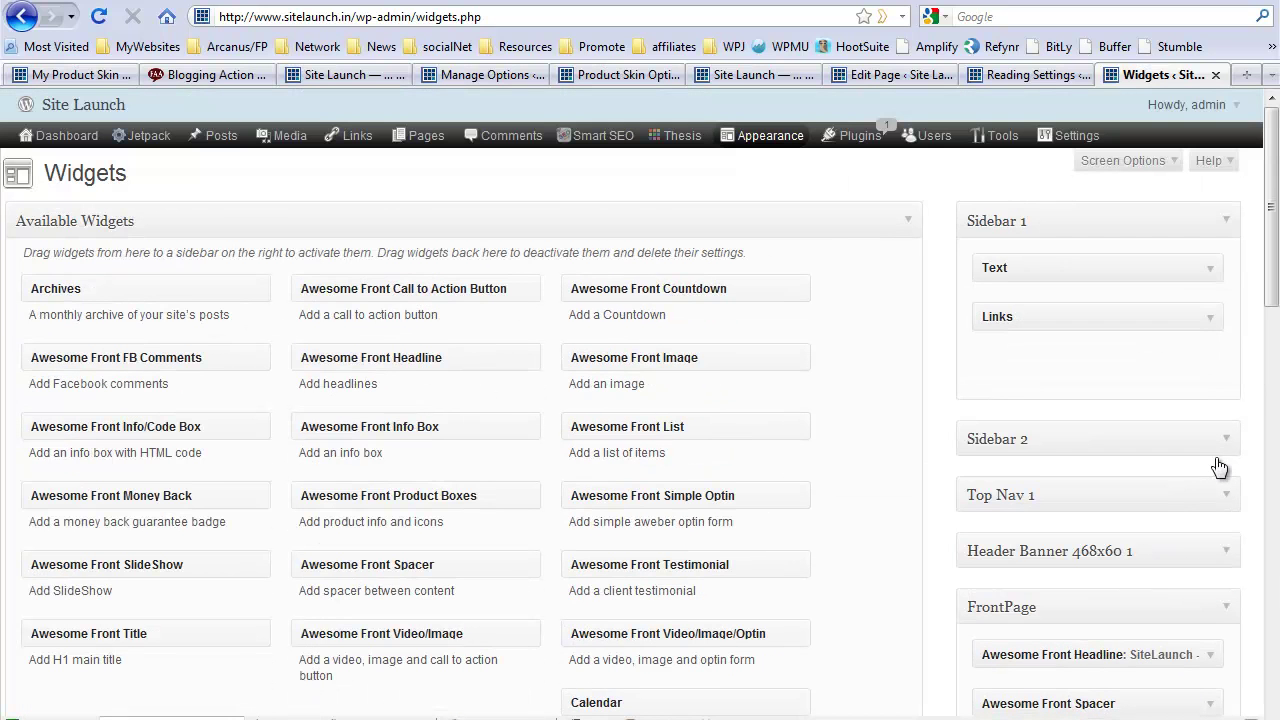
{"action": "left_click", "coordinate": [109, 107]}
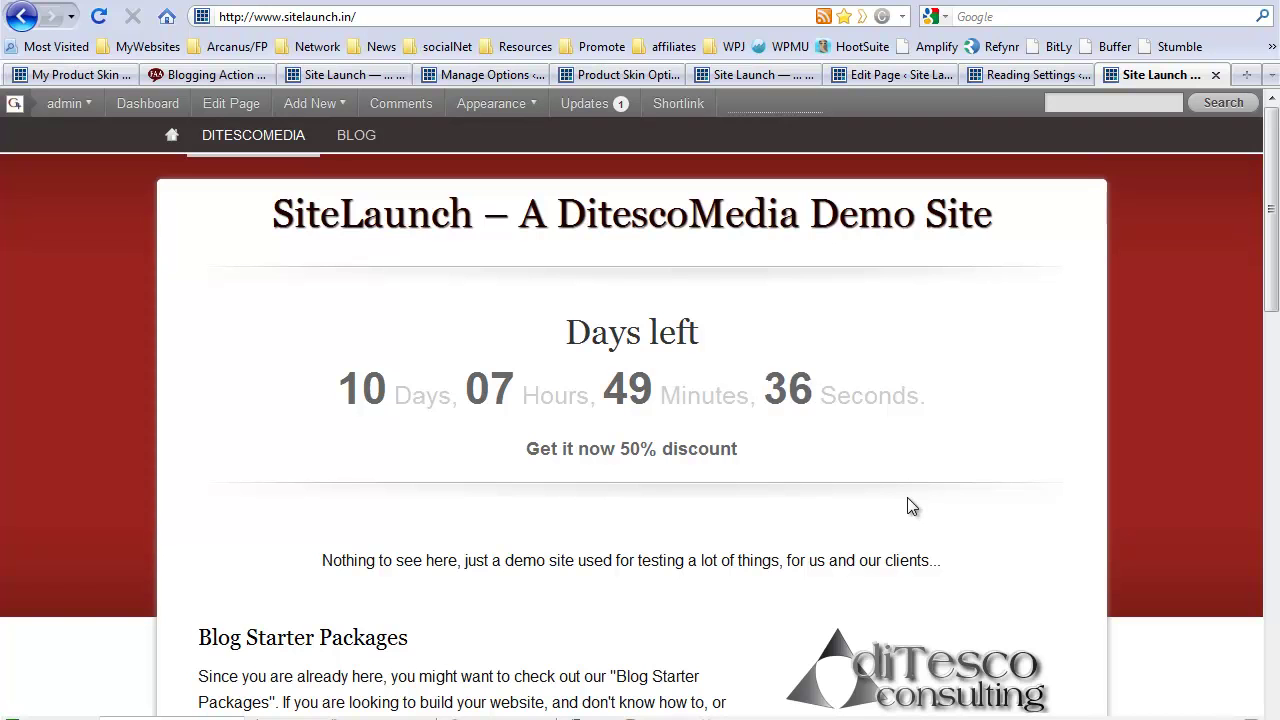
- Scroll the live front page past the spacer, countdown, call-to-action and testimonial
{"action": "scroll", "coordinate": [940, 510], "scroll_direction": "down", "scroll_amount": 6}
{"action": "scroll", "coordinate": [980, 541], "scroll_direction": "down", "scroll_amount": 4}
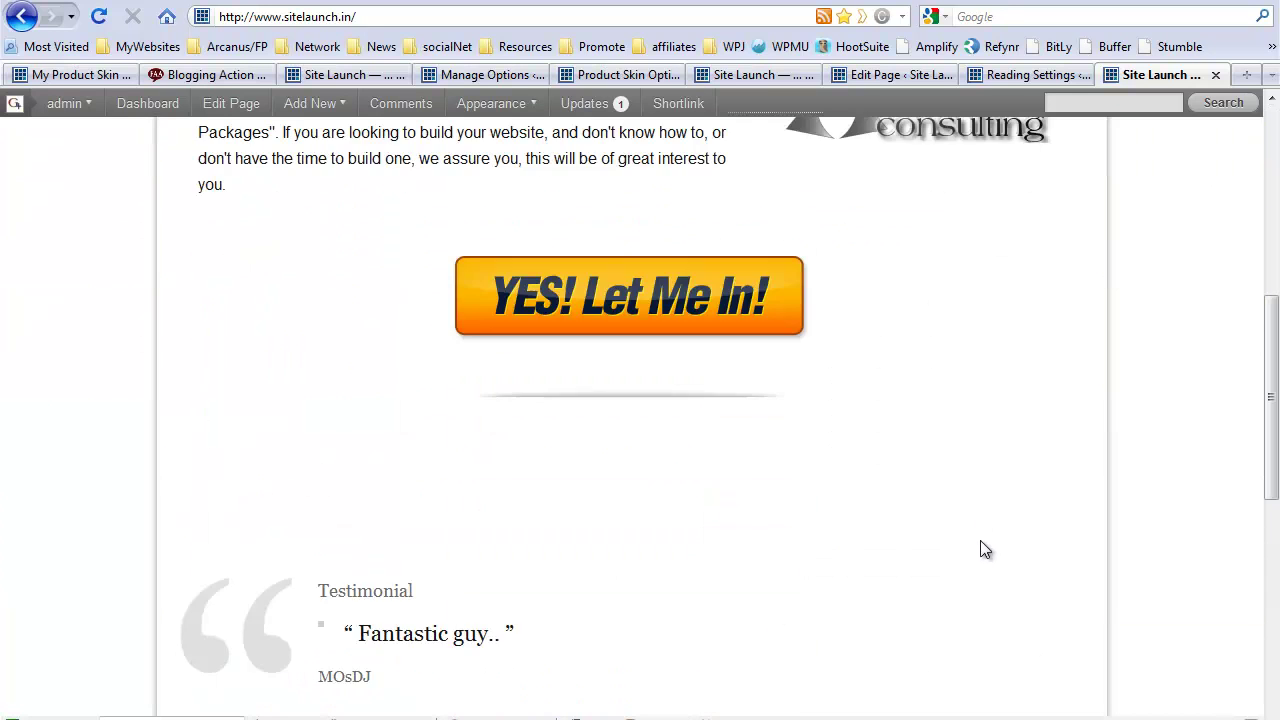
{"action": "scroll", "coordinate": [1000, 533], "scroll_direction": "up", "scroll_amount": 10}
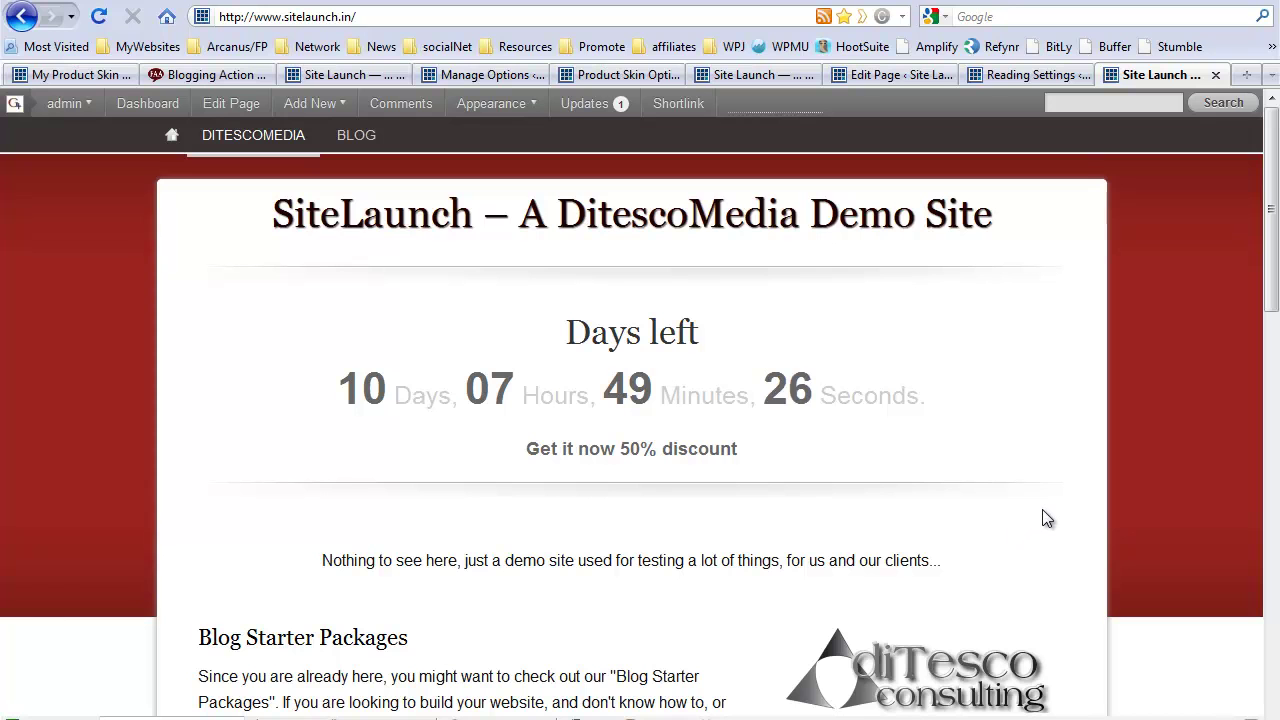
{"action": "scroll", "coordinate": [1143, 428], "scroll_direction": "down", "scroll_amount": 1}
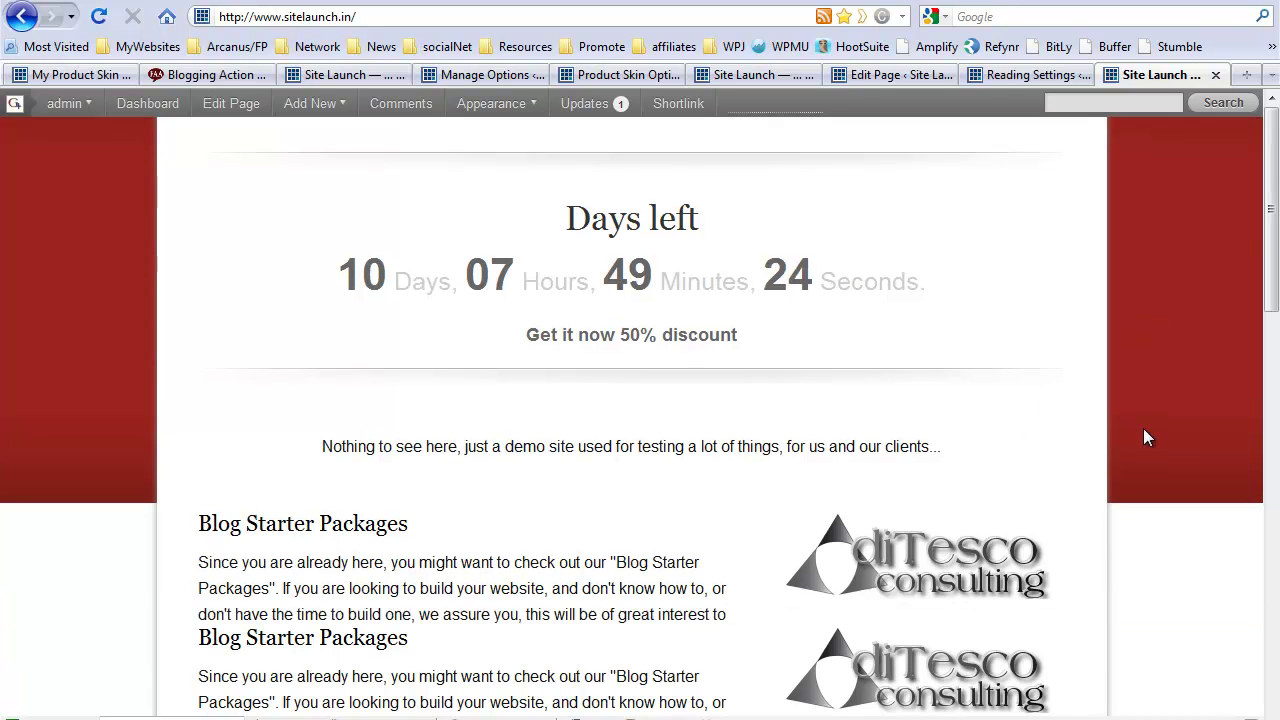
{"action": "scroll", "coordinate": [1140, 435], "scroll_direction": "down", "scroll_amount": 5}
{"action": "scroll", "coordinate": [1137, 441], "scroll_direction": "up", "scroll_amount": 6}
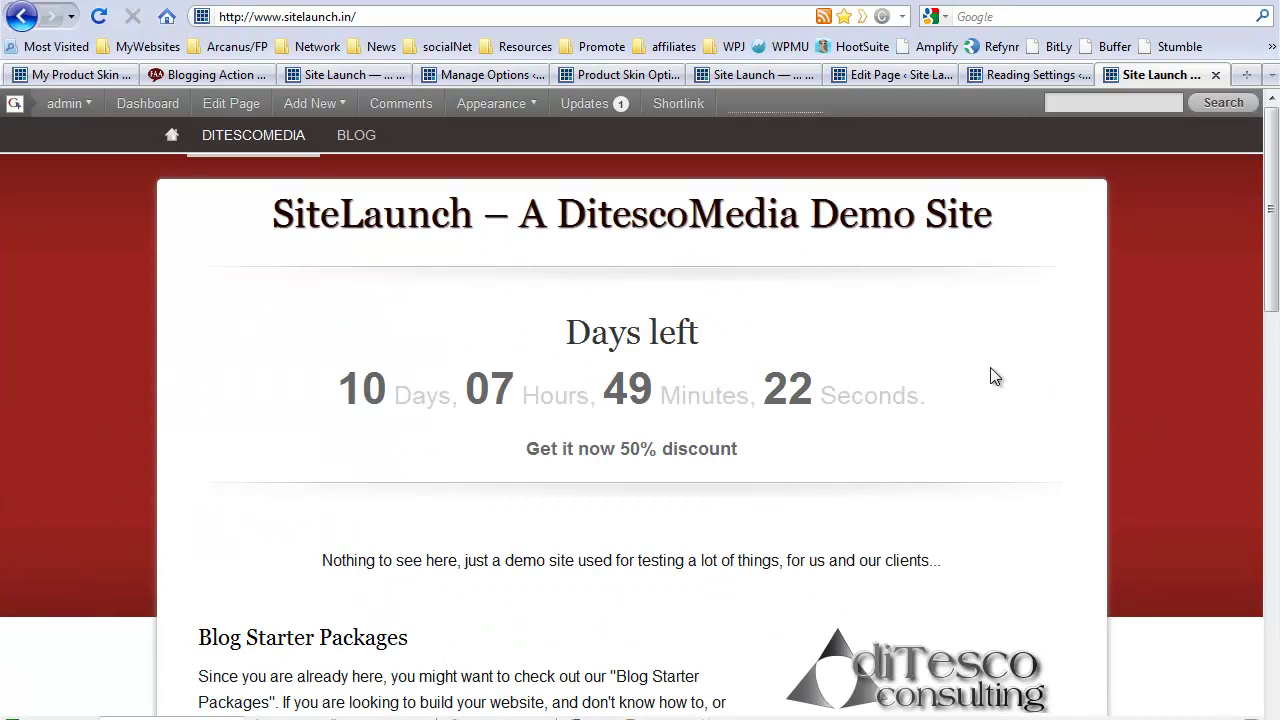
- Go to the BLOG page and scroll through the Site Launch test posts
{"action": "left_click", "coordinate": [356, 135]}
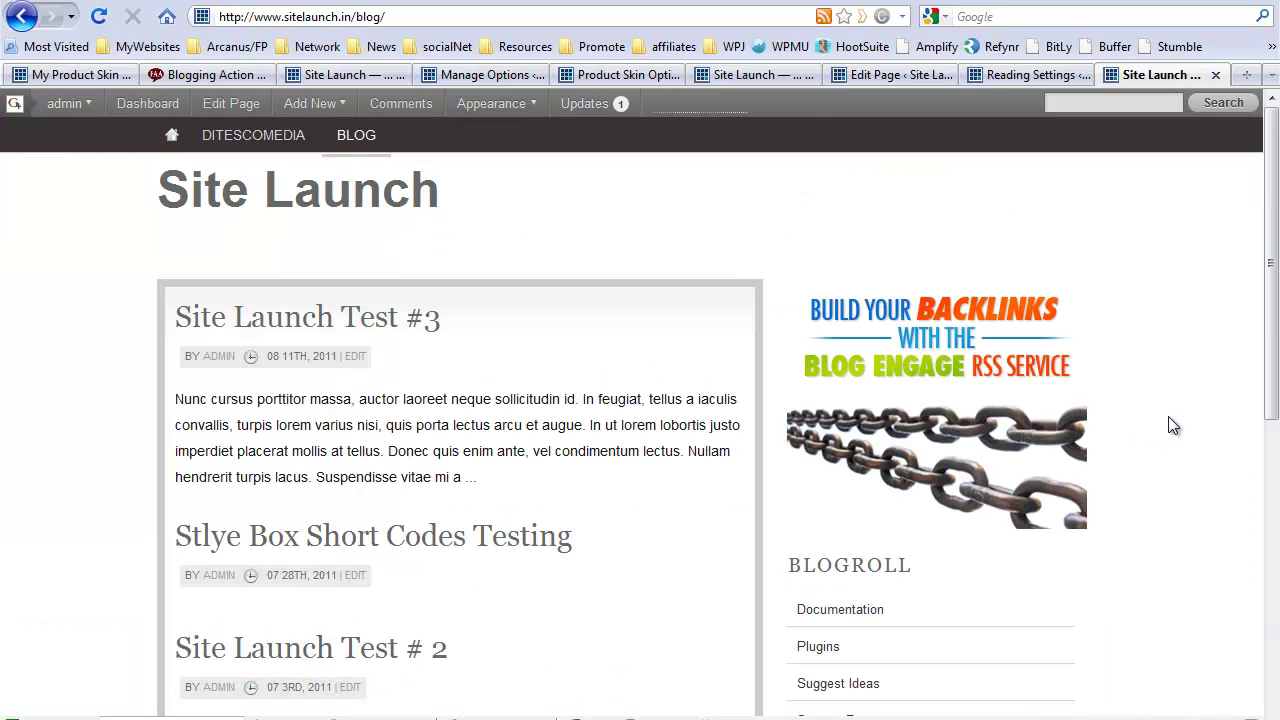
{"action": "scroll", "coordinate": [1161, 426], "scroll_direction": "down", "scroll_amount": 6}
{"action": "scroll", "coordinate": [1158, 430], "scroll_direction": "down", "scroll_amount": 5}
{"action": "scroll", "coordinate": [1156, 432], "scroll_direction": "up", "scroll_amount": 10}
{"action": "scroll", "coordinate": [1158, 359], "scroll_direction": "down", "scroll_amount": 2}
{"action": "scroll", "coordinate": [1140, 390], "scroll_direction": "down", "scroll_amount": 10}
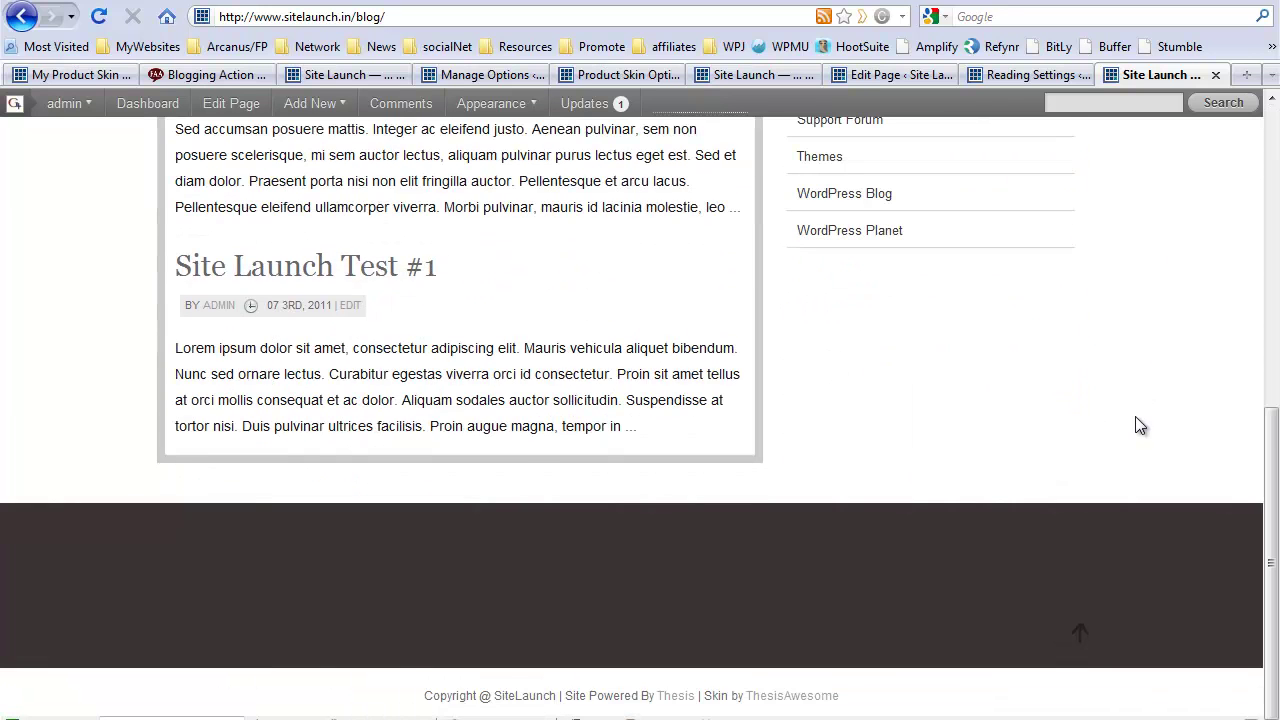
{"action": "scroll", "coordinate": [1140, 414], "scroll_direction": "up", "scroll_amount": 12}
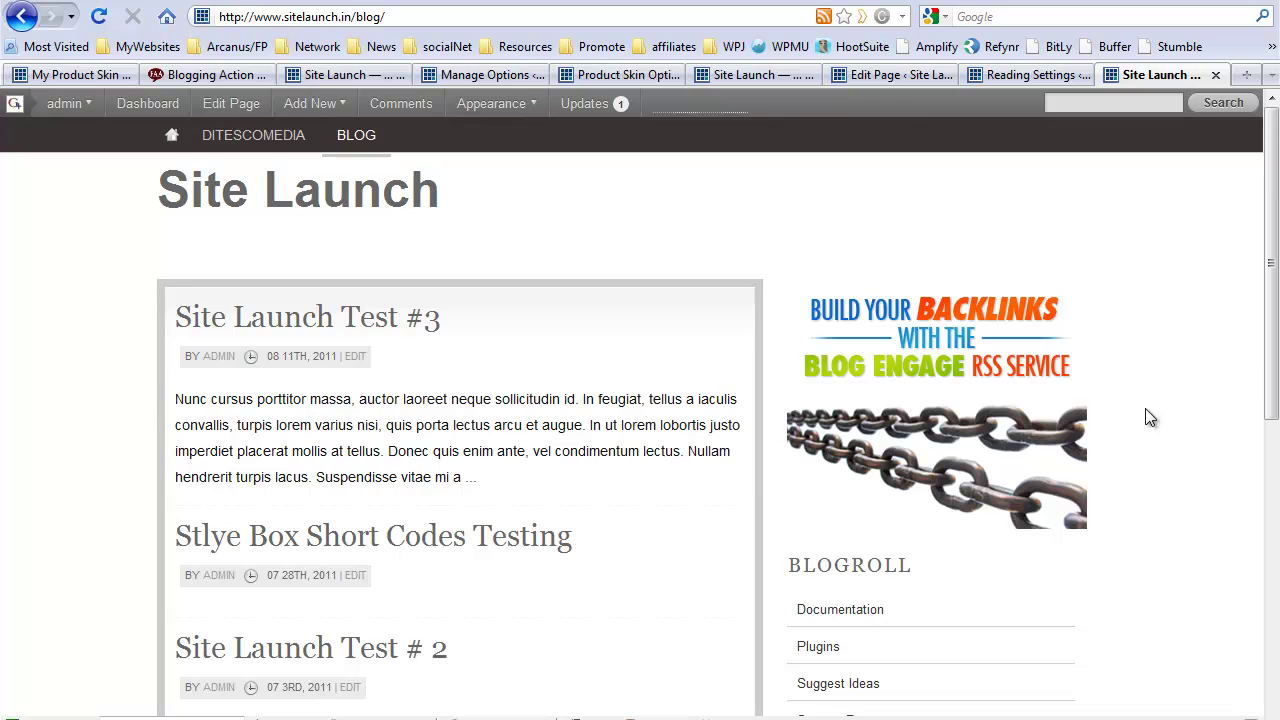